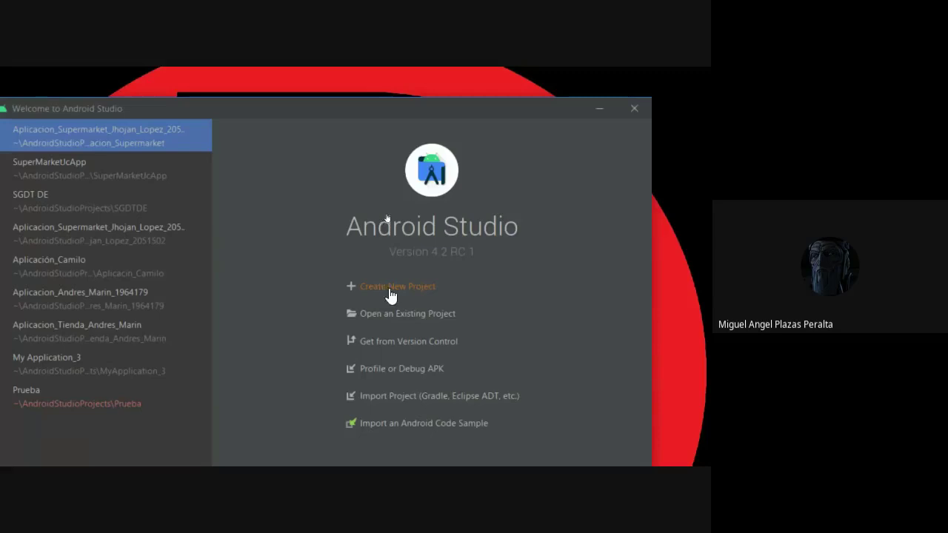
Start creating a new project and bring up the phone and tablet activity templates
{"action": "left_click", "coordinate": [388, 292]}
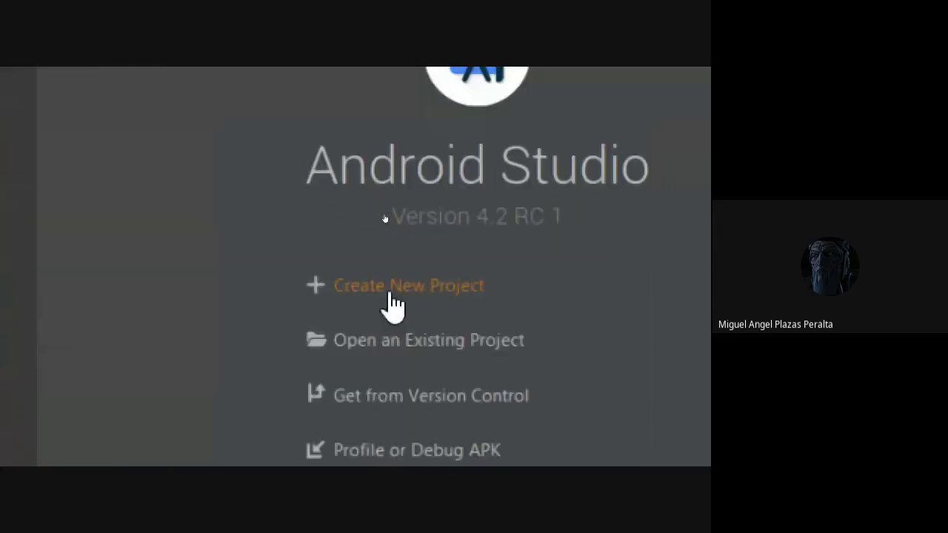
{"action": "left_click", "coordinate": [415, 288]}
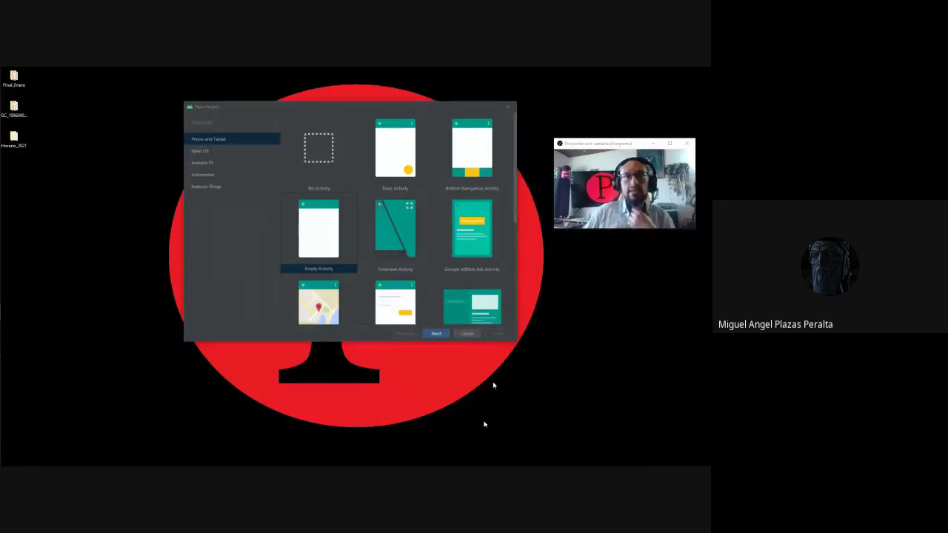
{"action": "scroll", "coordinate": [516, 187], "scroll_direction": "down", "scroll_amount": 2}
{"action": "scroll", "coordinate": [516, 195], "scroll_direction": "up", "scroll_amount": 2}
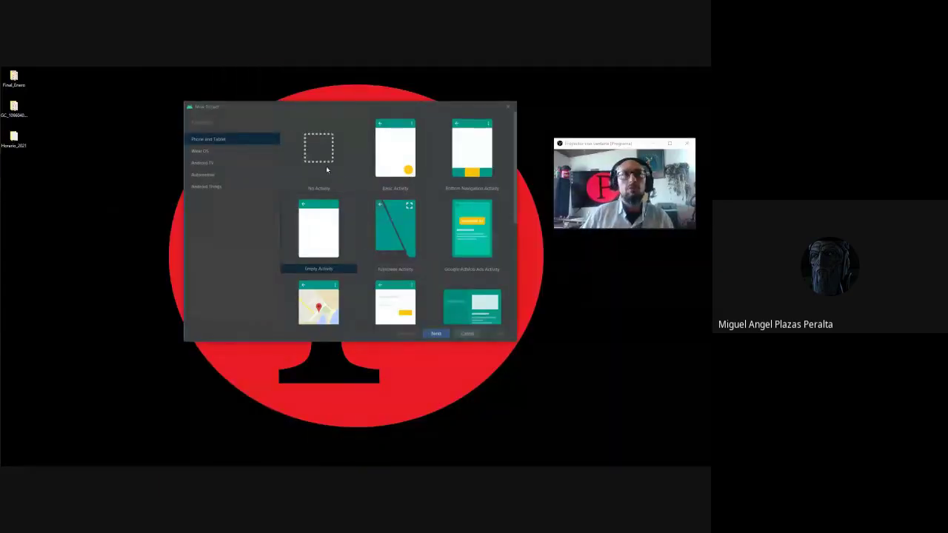
Examine the available phone and tablet templates, from No Activity, Basic Activity and Empty Activity to Native C++
{"action": "left_click", "coordinate": [326, 170]}
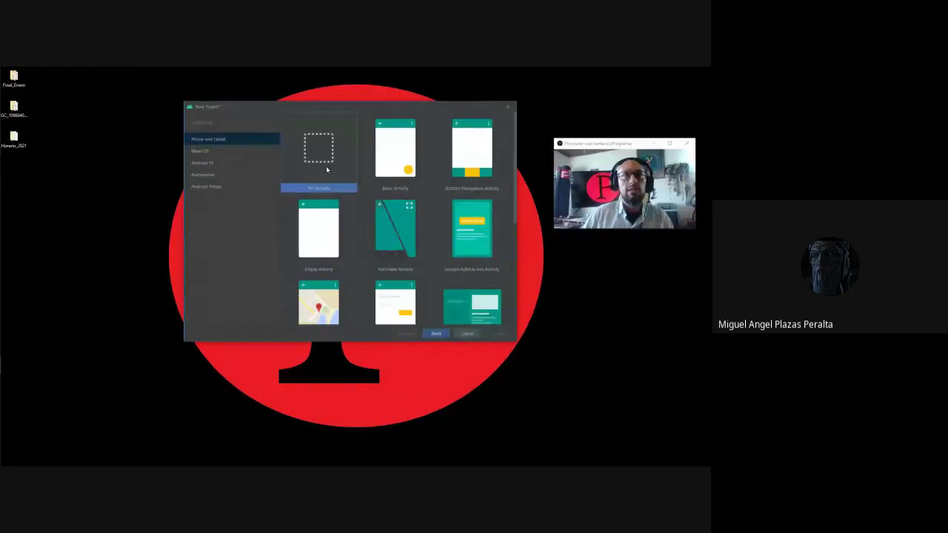
{"action": "left_click", "coordinate": [387, 174]}
{"action": "left_click", "coordinate": [386, 172]}
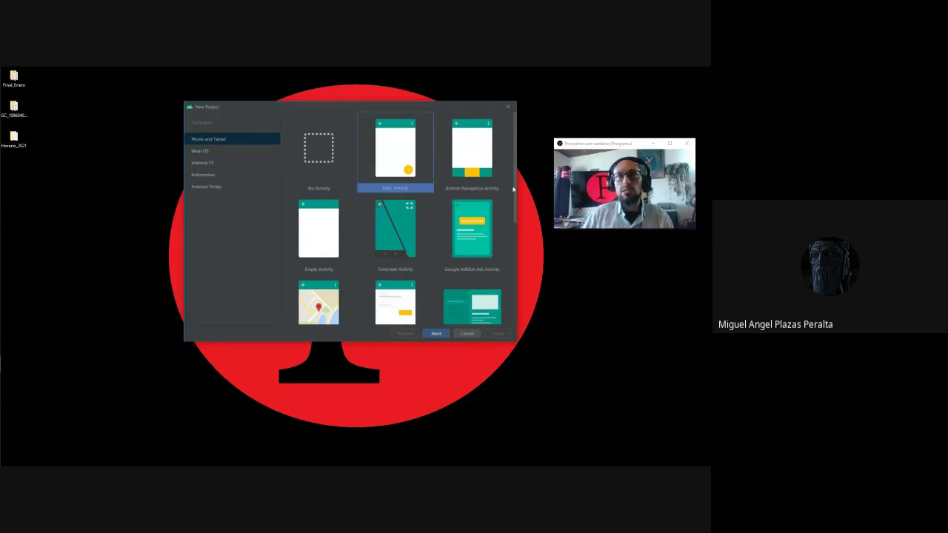
{"action": "left_click_drag", "start_coordinate": [514, 190], "coordinate": [514, 210]}
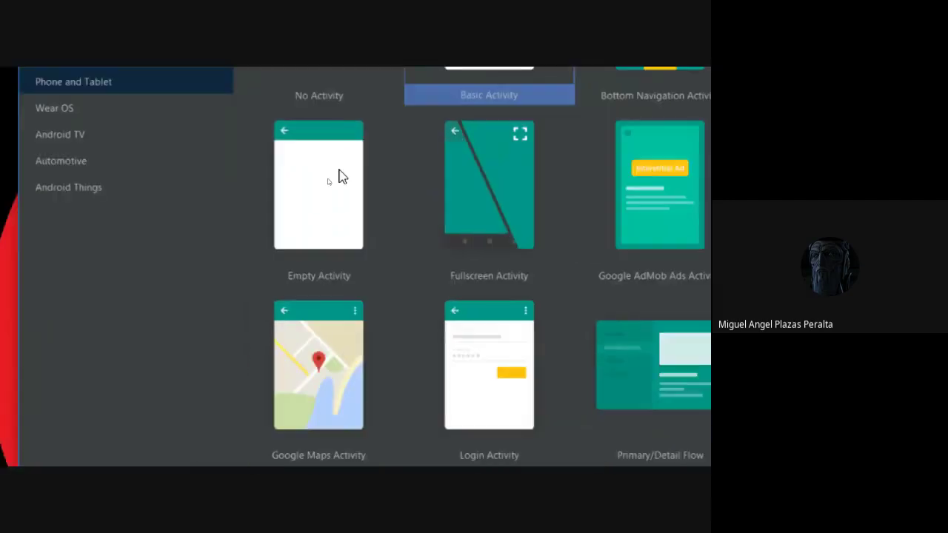
{"action": "left_click", "coordinate": [320, 182]}
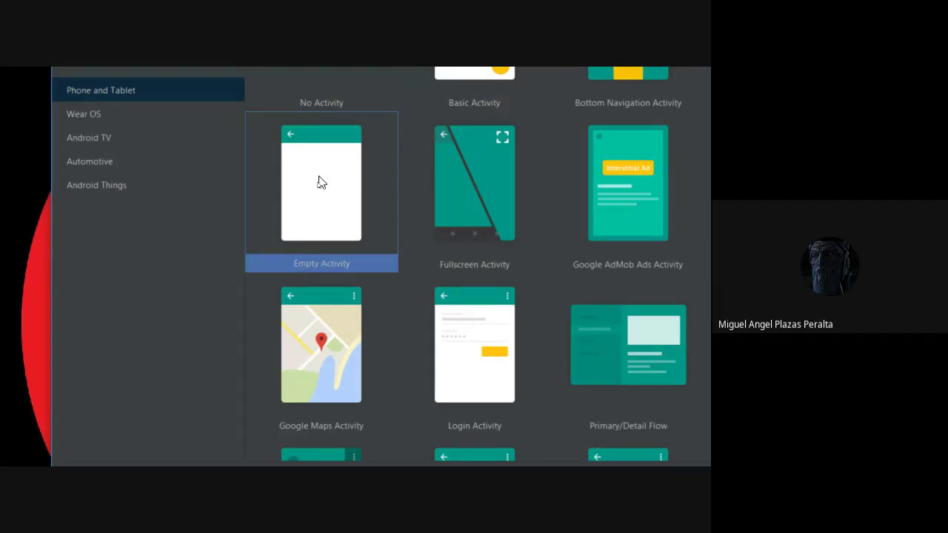
{"action": "left_click", "coordinate": [320, 264]}
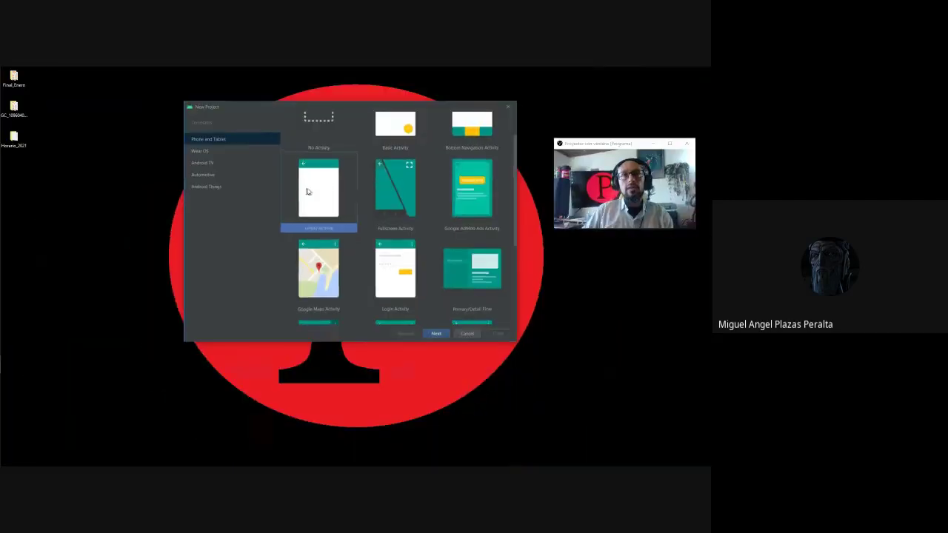
{"action": "scroll", "coordinate": [426, 173], "scroll_direction": "up", "scroll_amount": 2}
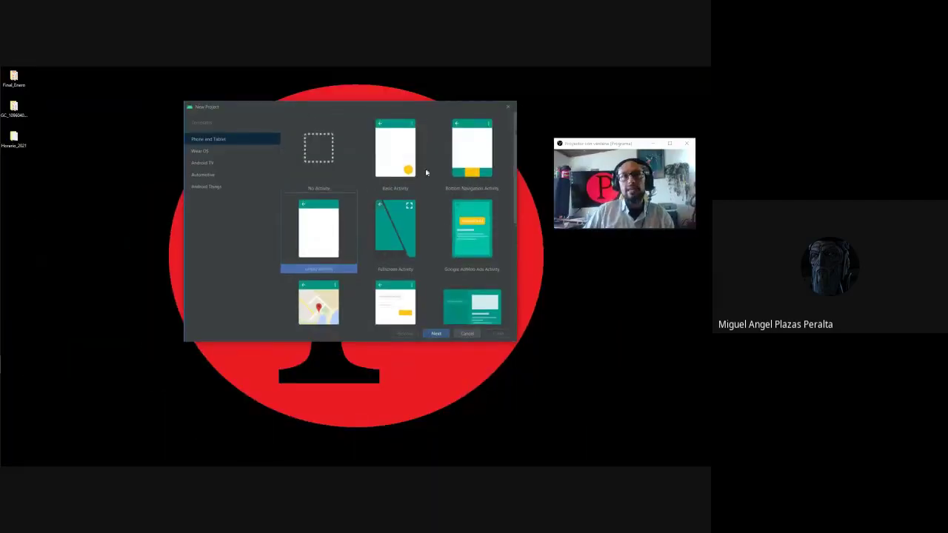
{"action": "left_click", "coordinate": [324, 245]}
{"action": "left_click", "coordinate": [324, 244]}
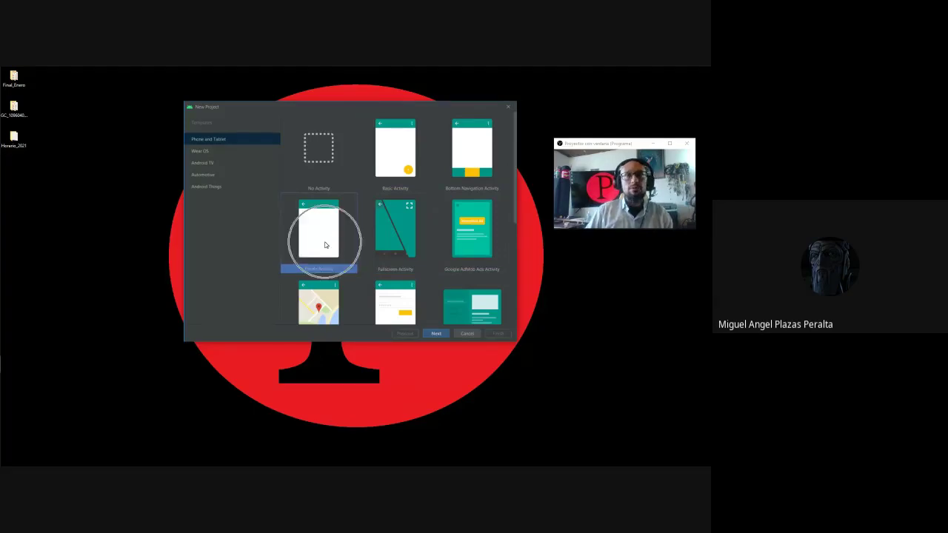
{"action": "scroll", "coordinate": [339, 275], "scroll_direction": "down", "scroll_amount": 4}
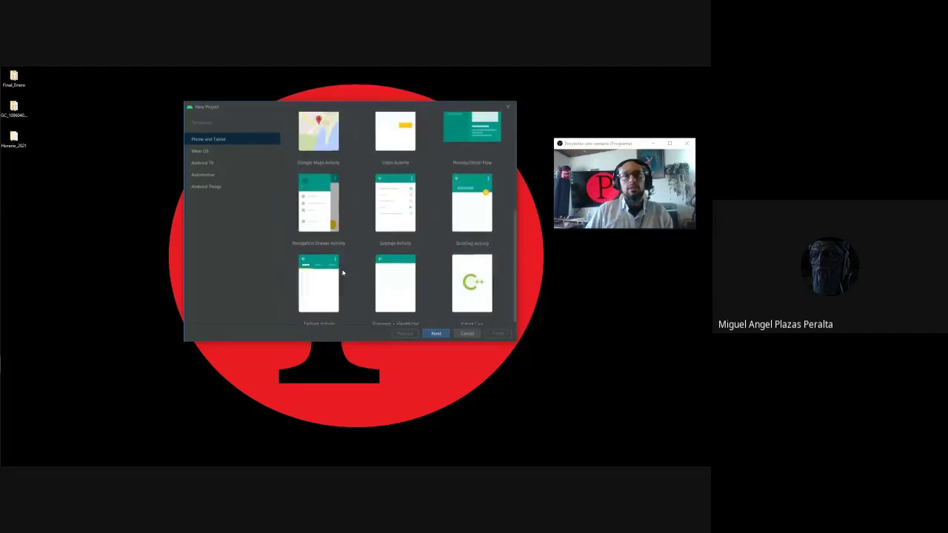
{"action": "scroll", "coordinate": [341, 270], "scroll_direction": "up", "scroll_amount": 4}
{"action": "left_click", "coordinate": [325, 169]}
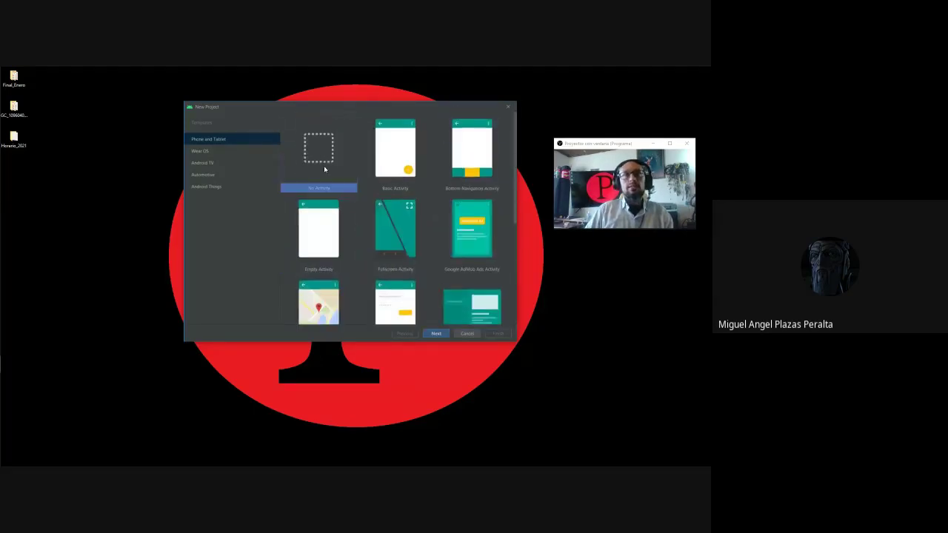
{"action": "left_click", "coordinate": [332, 249]}
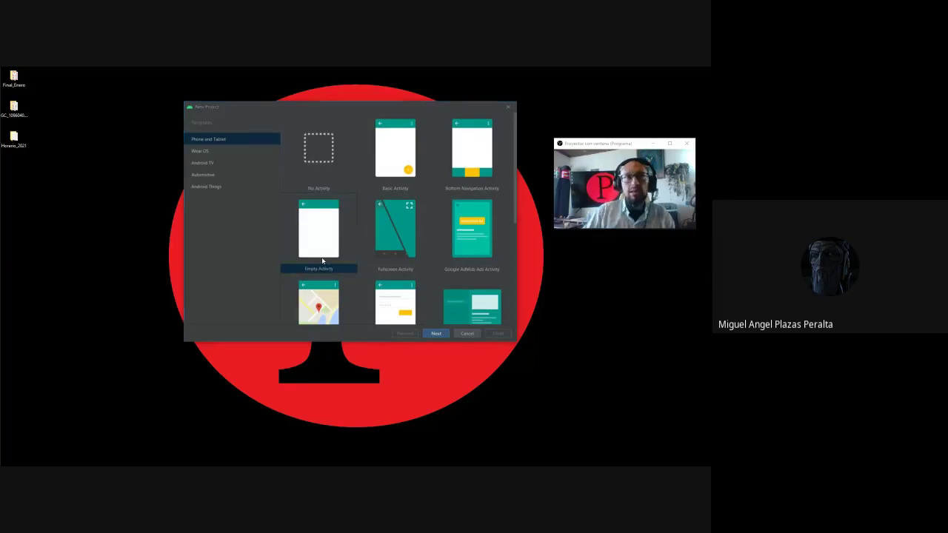
{"action": "left_click", "coordinate": [325, 258]}
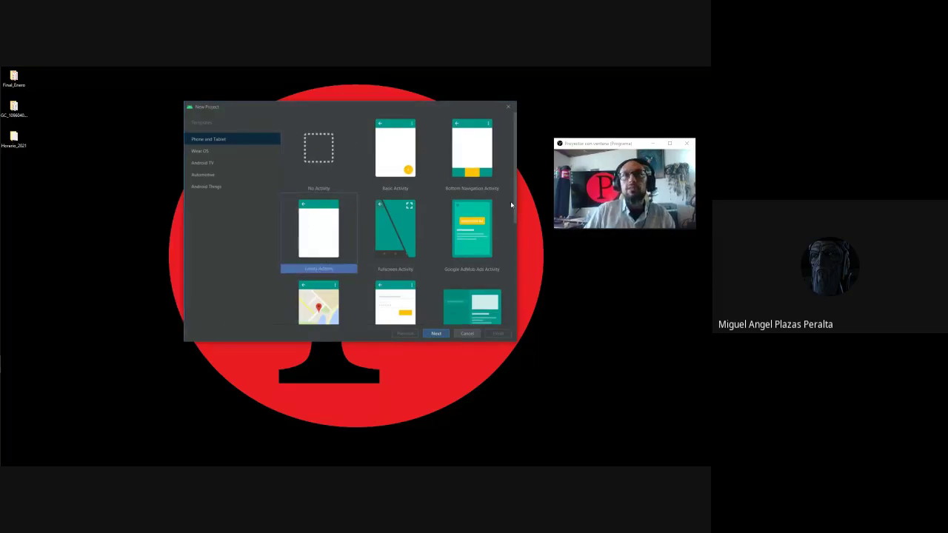
{"action": "scroll", "coordinate": [324, 246], "scroll_direction": "down", "scroll_amount": 3}
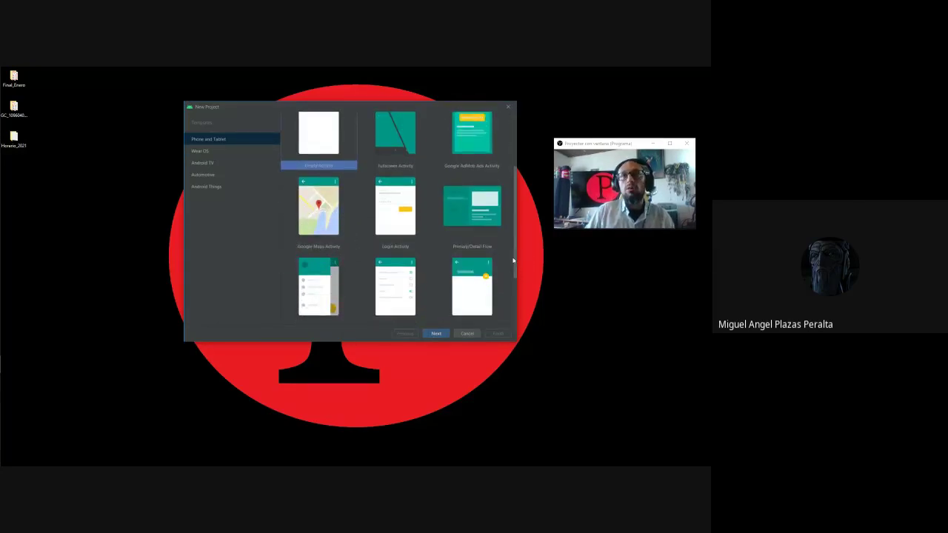
{"action": "scroll", "coordinate": [514, 261], "scroll_direction": "down", "scroll_amount": 3}
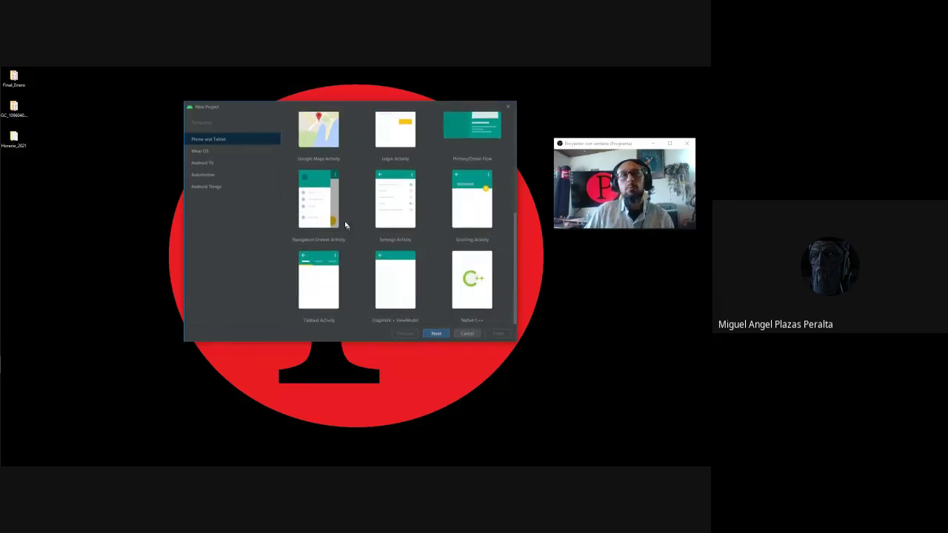
{"action": "left_click", "coordinate": [476, 286]}
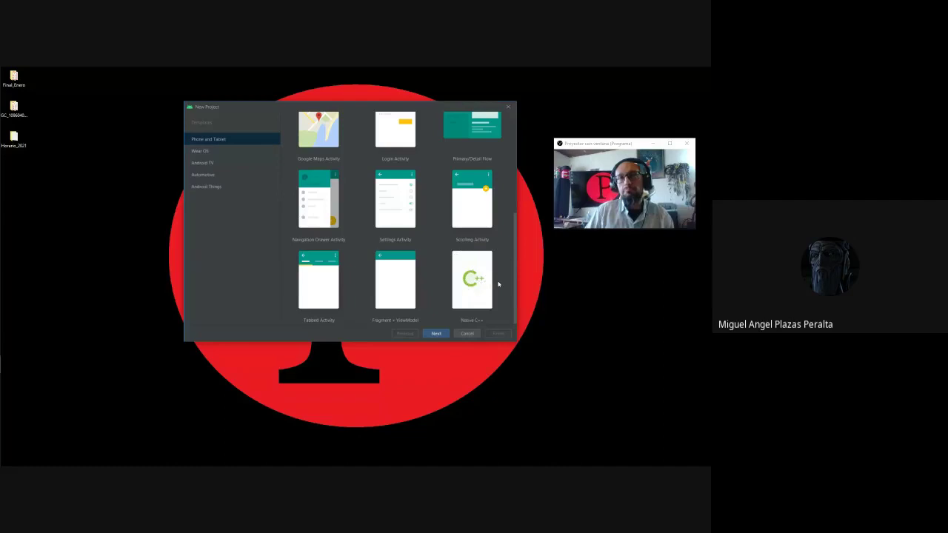
Choose the Empty Activity template and name the project Aplicacion_Super_market
{"action": "scroll", "coordinate": [507, 294], "scroll_direction": "up", "scroll_amount": 5}
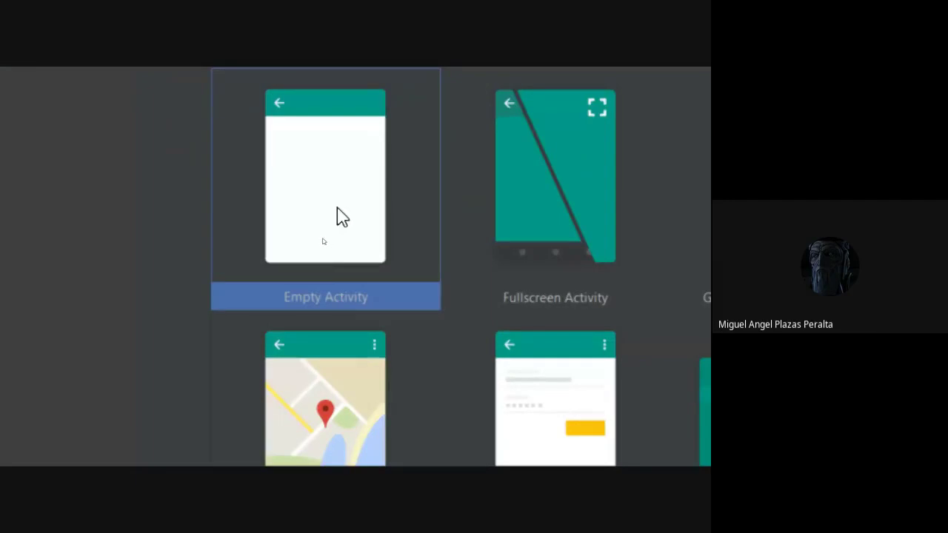
{"action": "double_click", "coordinate": [341, 217]}
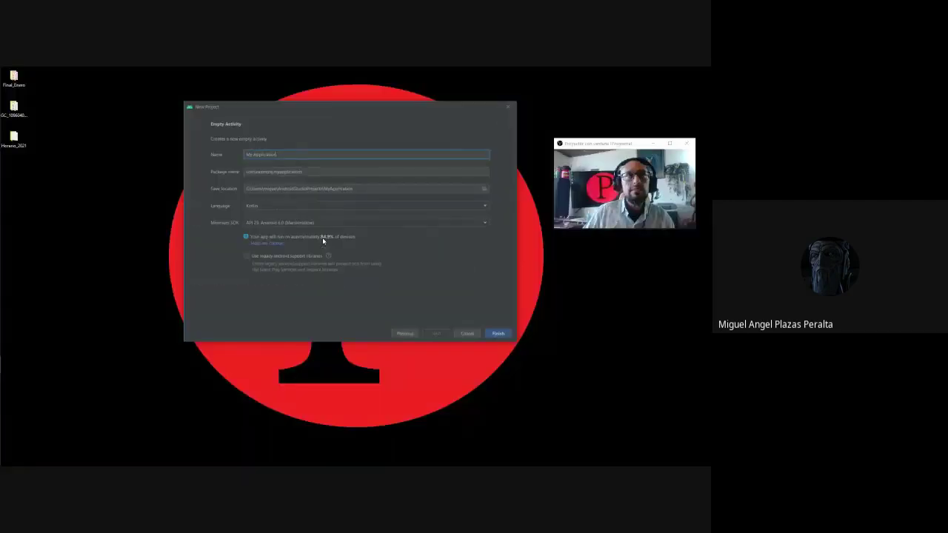
{"action": "left_click_drag", "start_coordinate": [285, 154], "coordinate": [218, 156]}
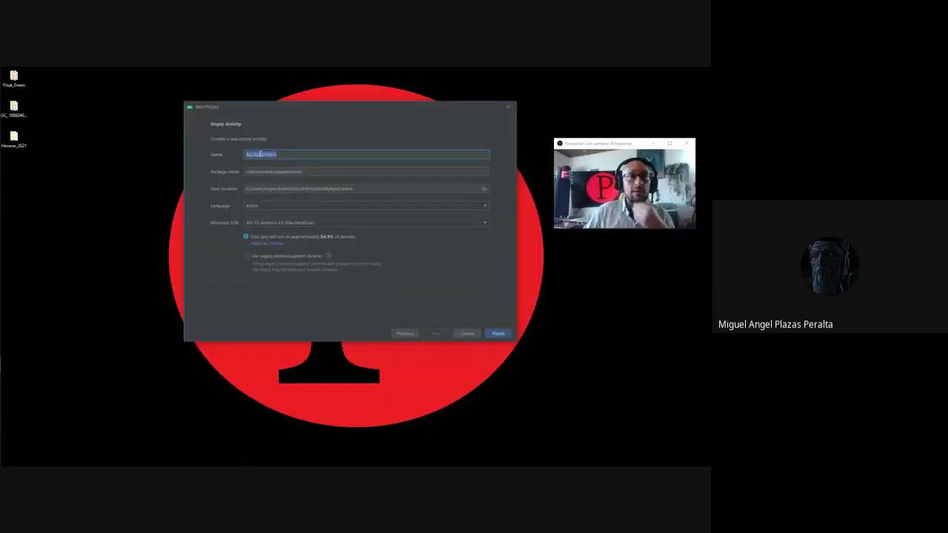
{"action": "type", "text": "A"}
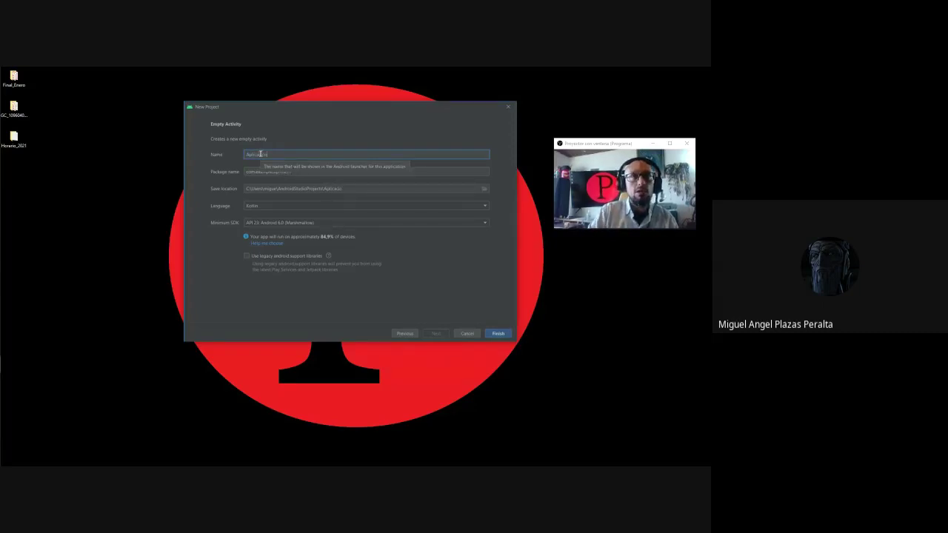
{"action": "type", "text": "plicaci"}
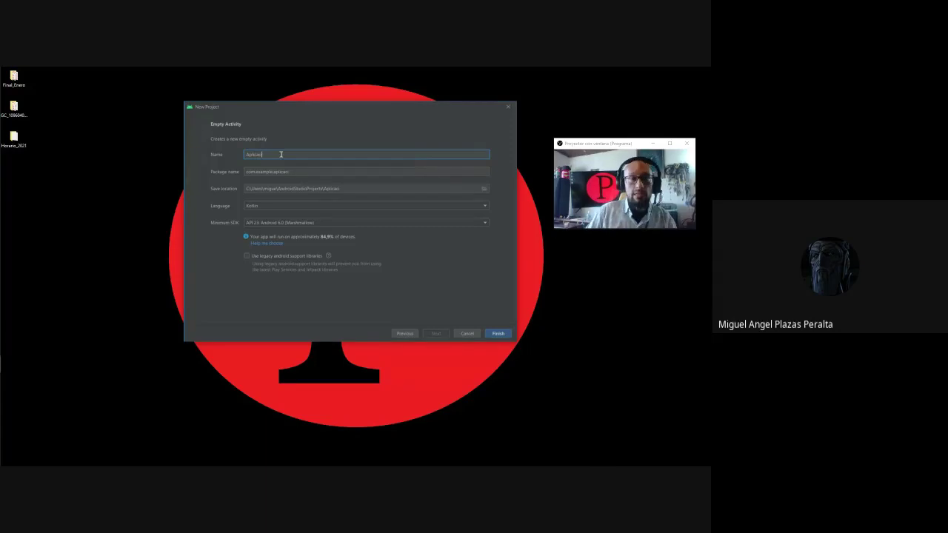
{"action": "type", "text": "on"}
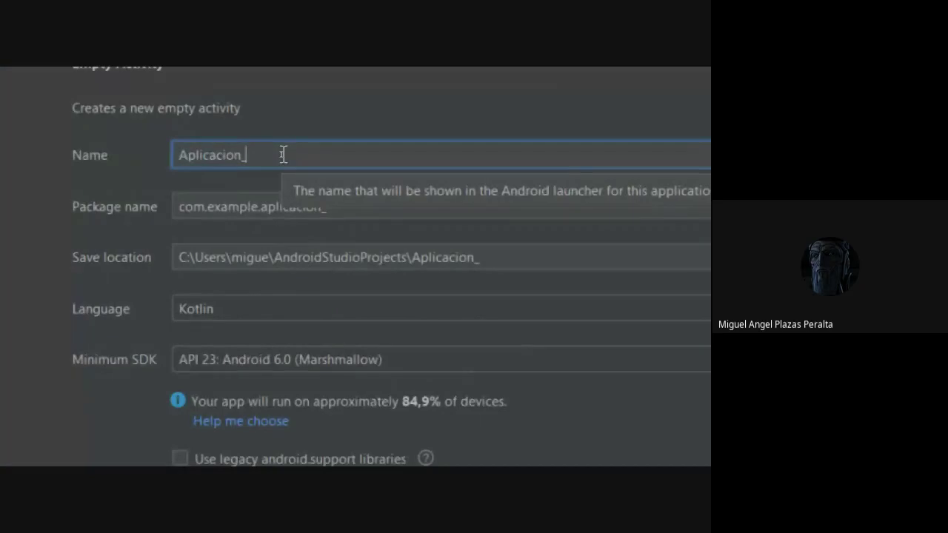
{"action": "type", "text": "_Super"}
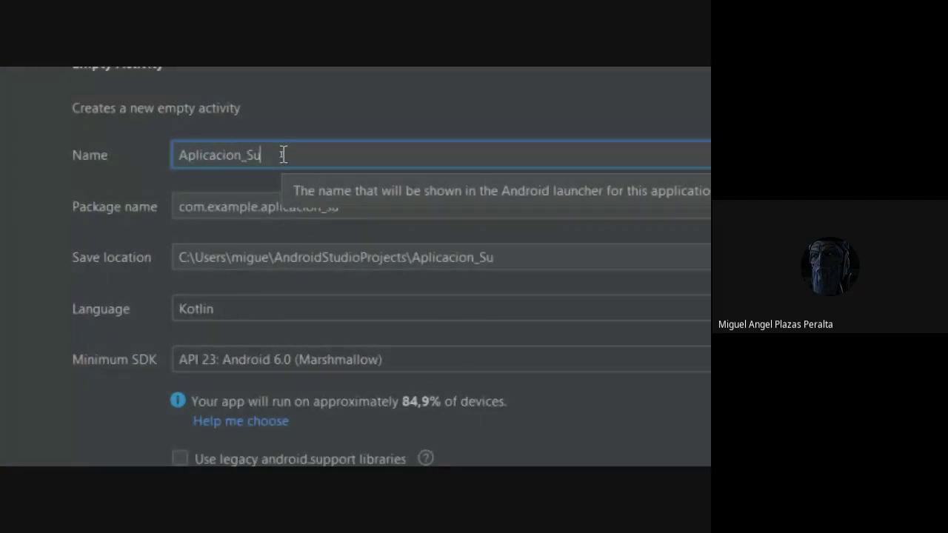
{"action": "type", "text": "_market"}
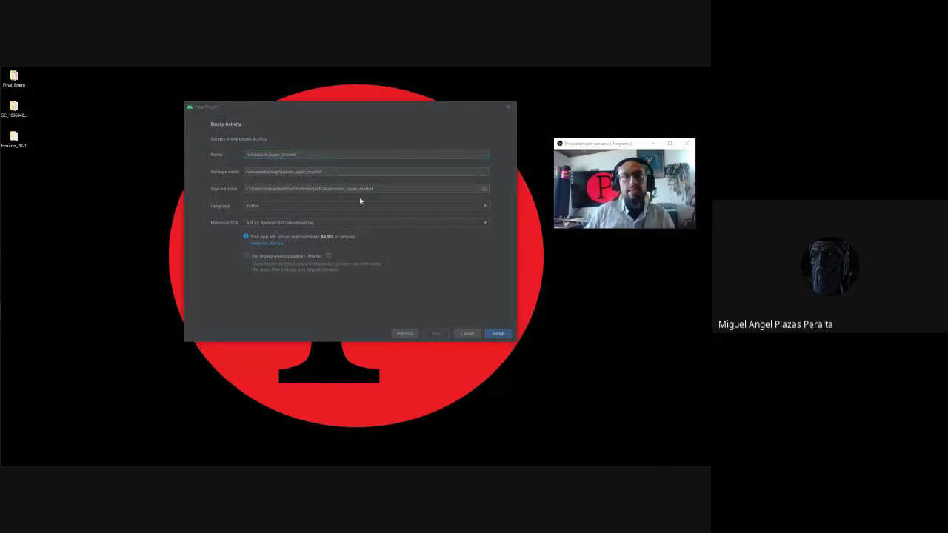
{"action": "left_click", "coordinate": [329, 154]}
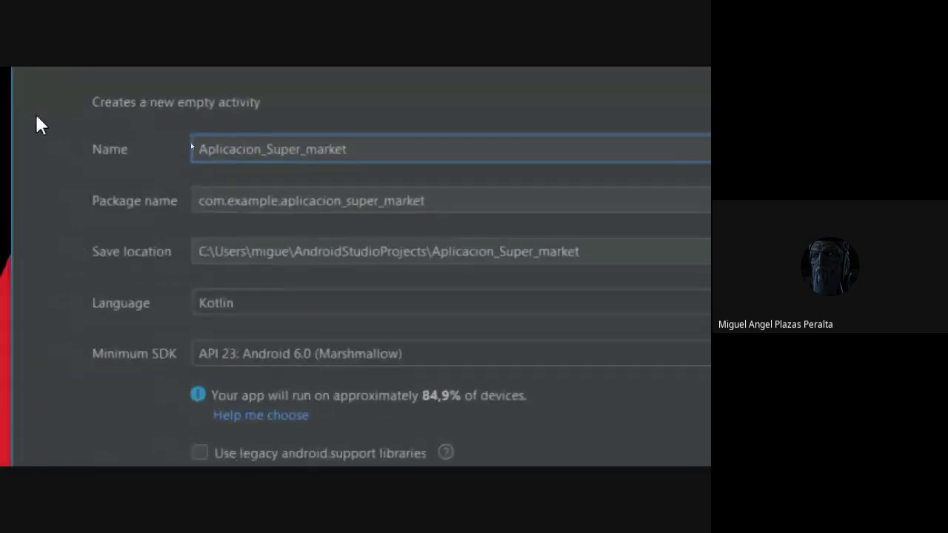
{"action": "left_click_drag", "start_coordinate": [433, 203], "coordinate": [172, 208]}
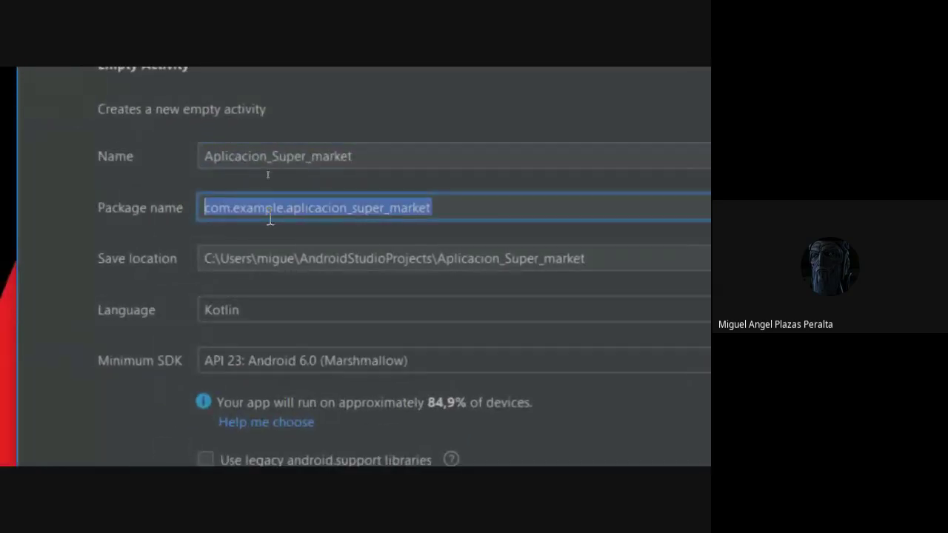
{"action": "left_click", "coordinate": [444, 211]}
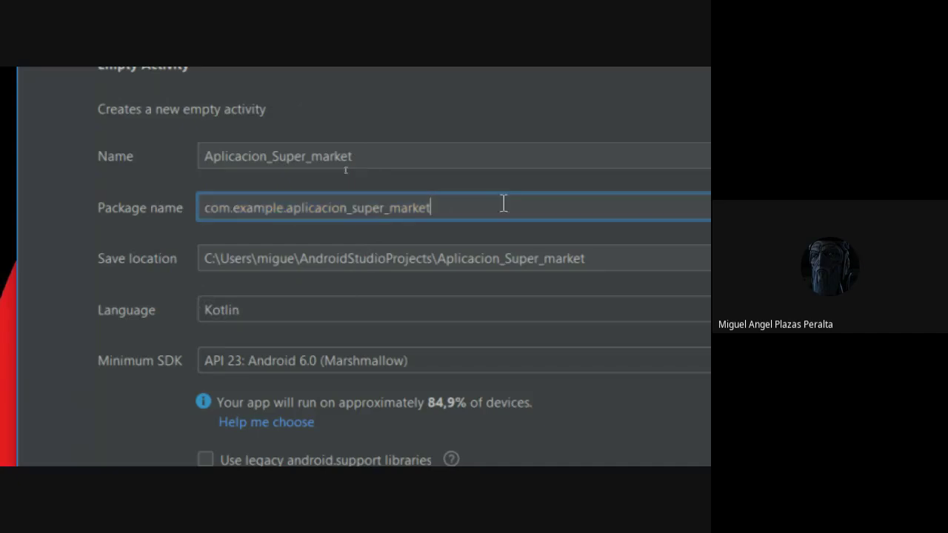
{"action": "left_click_drag", "start_coordinate": [504, 203], "coordinate": [205, 194]}
{"action": "left_click", "coordinate": [269, 211]}
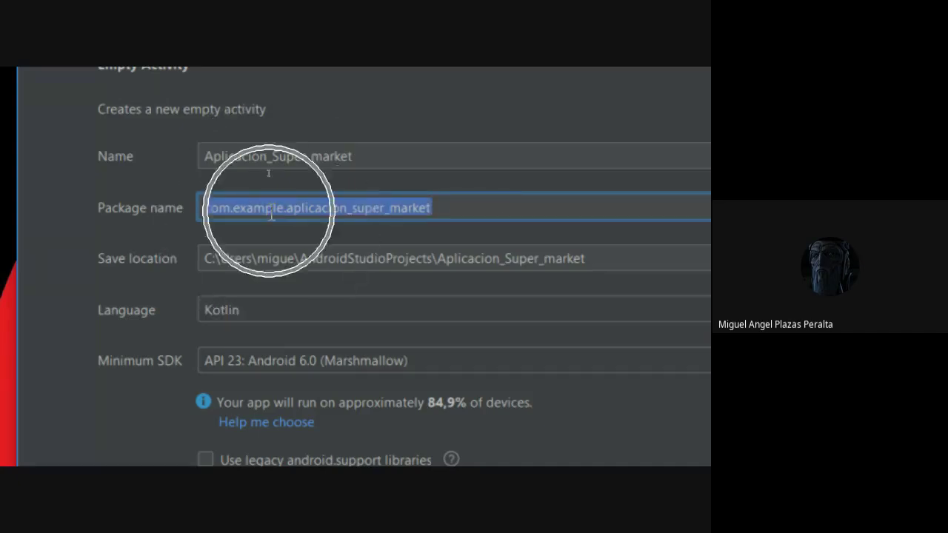
{"action": "left_click_drag", "start_coordinate": [210, 209], "coordinate": [218, 209]}
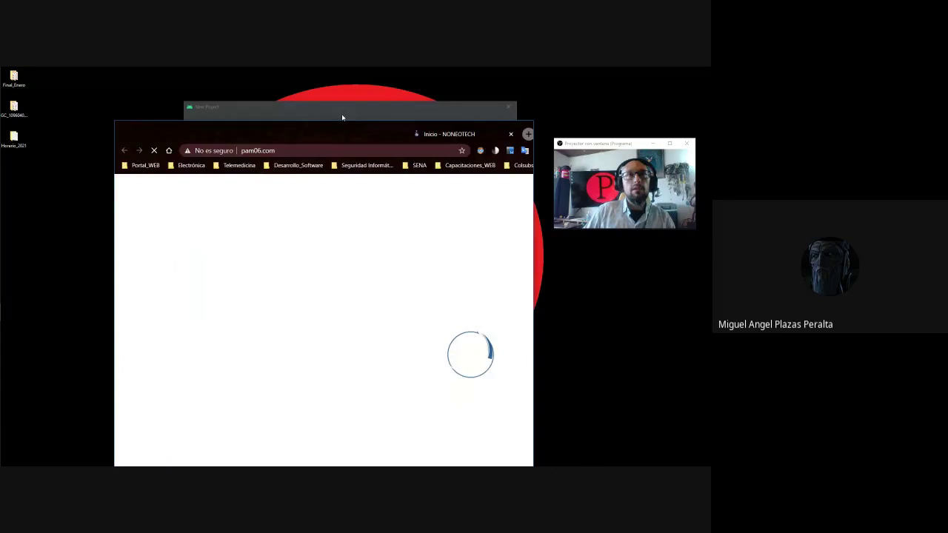
{"action": "left_click", "coordinate": [167, 84]}
{"action": "key", "text": "ctrl+c"}
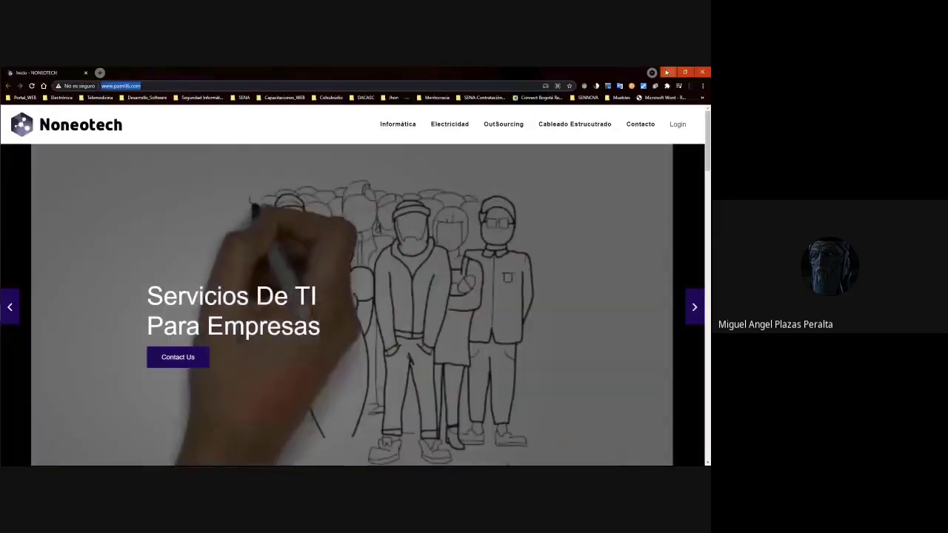
{"action": "key", "text": "alt+Tab"}
{"action": "triple_click", "coordinate": [332, 169]}
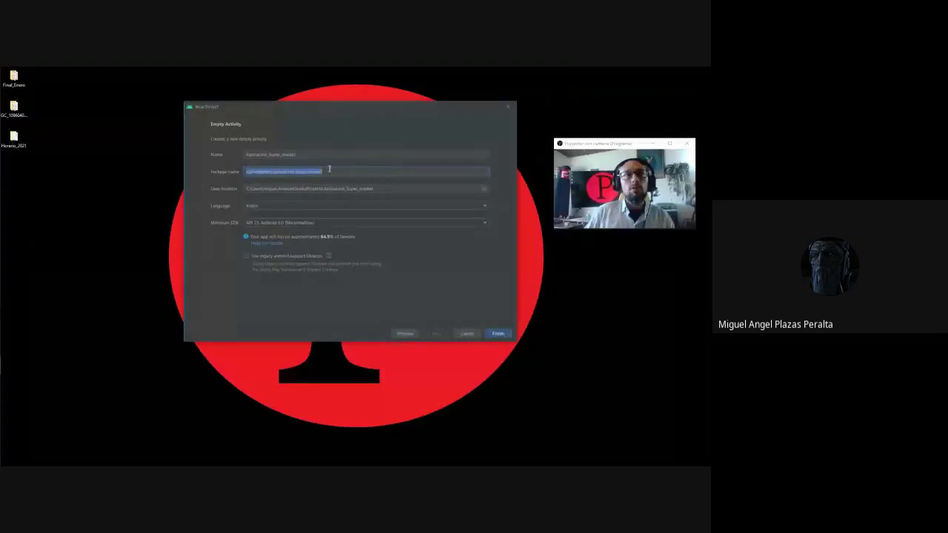
{"action": "left_click", "coordinate": [324, 169]}
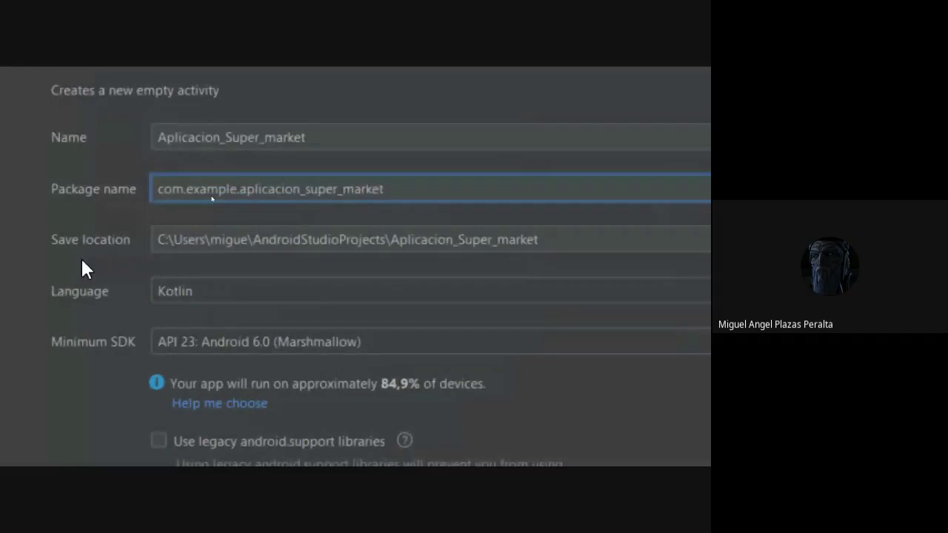
{"action": "key", "text": "ctrl+shift+Left"}
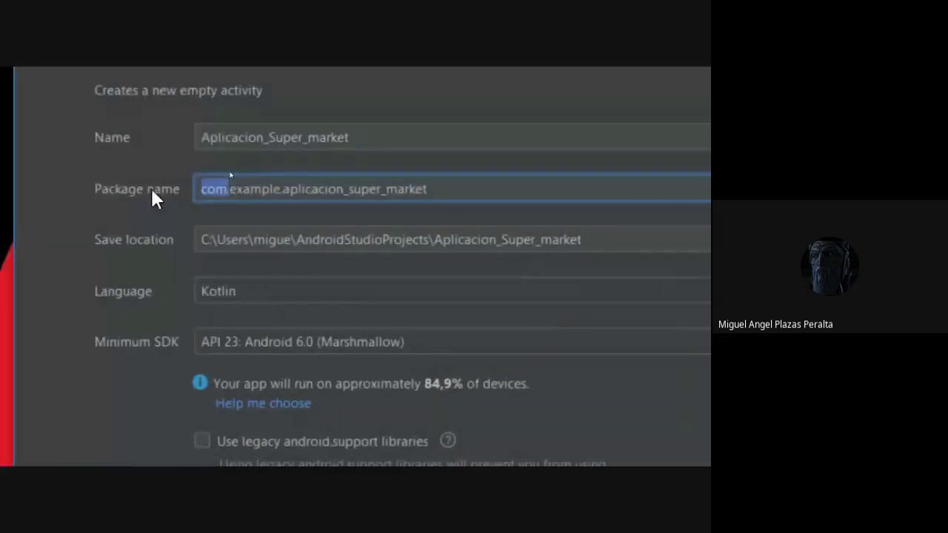
{"action": "key", "text": "ctrl+v"}
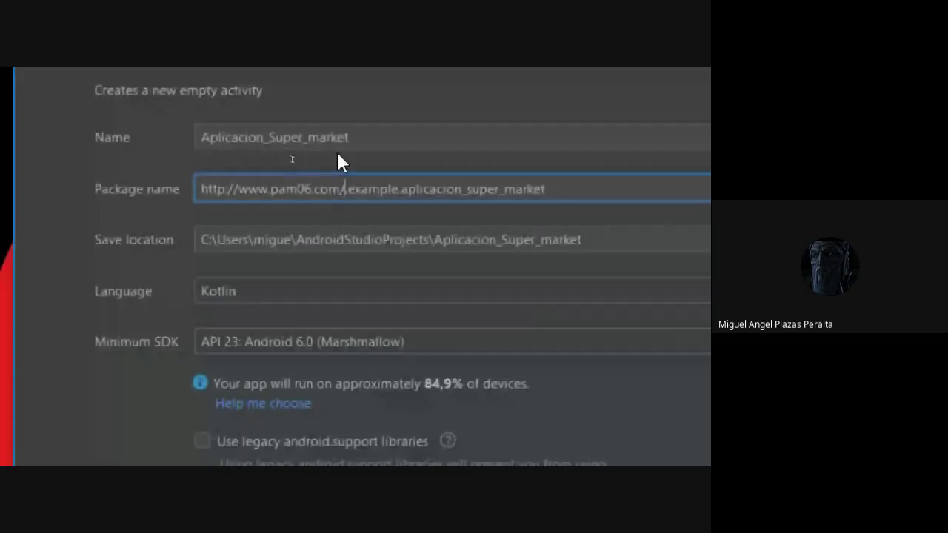
{"action": "left_click_drag", "start_coordinate": [201, 190], "coordinate": [348, 191]}
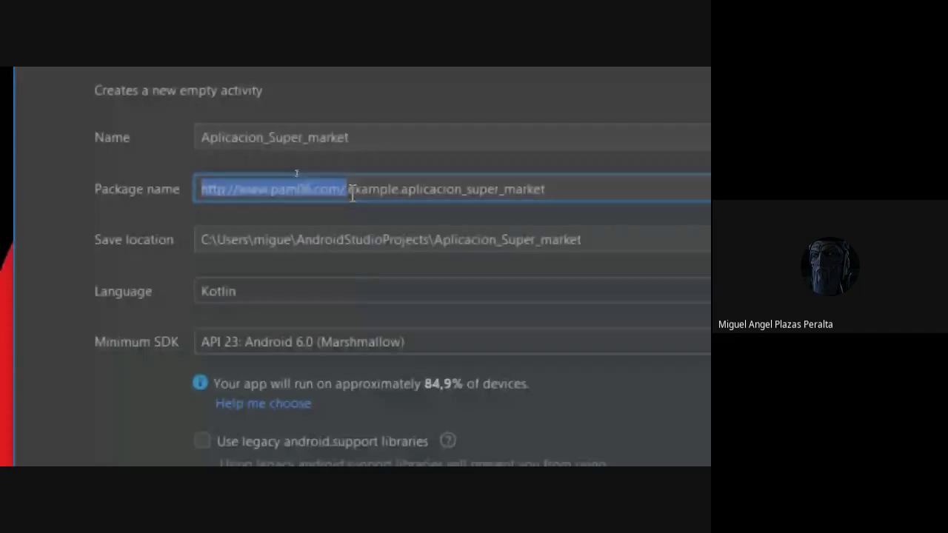
{"action": "left_click", "coordinate": [347, 190]}
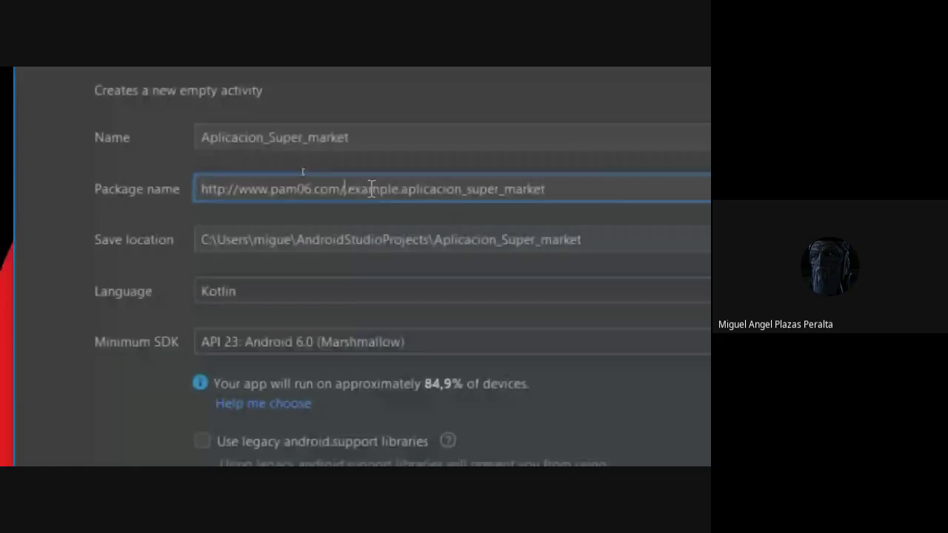
{"action": "key", "text": "BackSpace"}
{"action": "type", "text": "."}
{"action": "key", "text": "ctrl+a"}
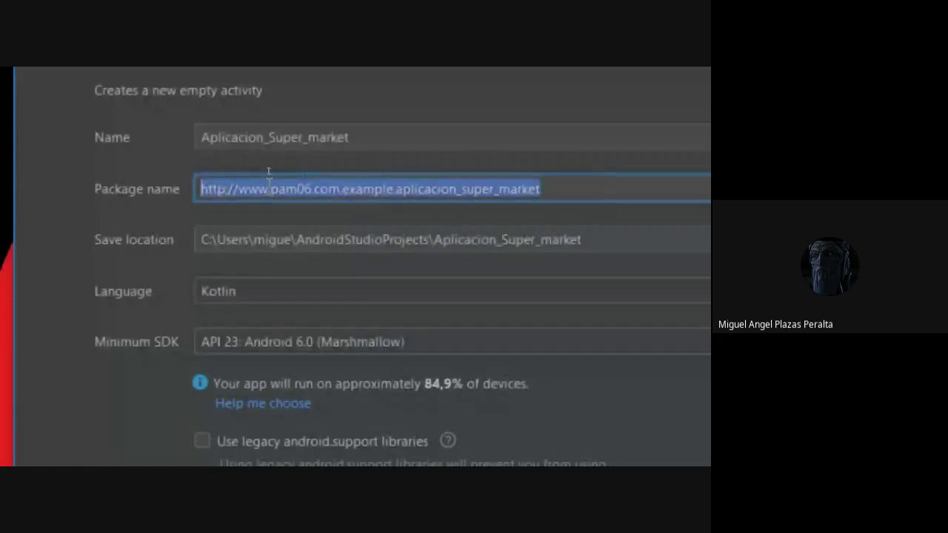
{"action": "key", "text": "ctrl+c"}
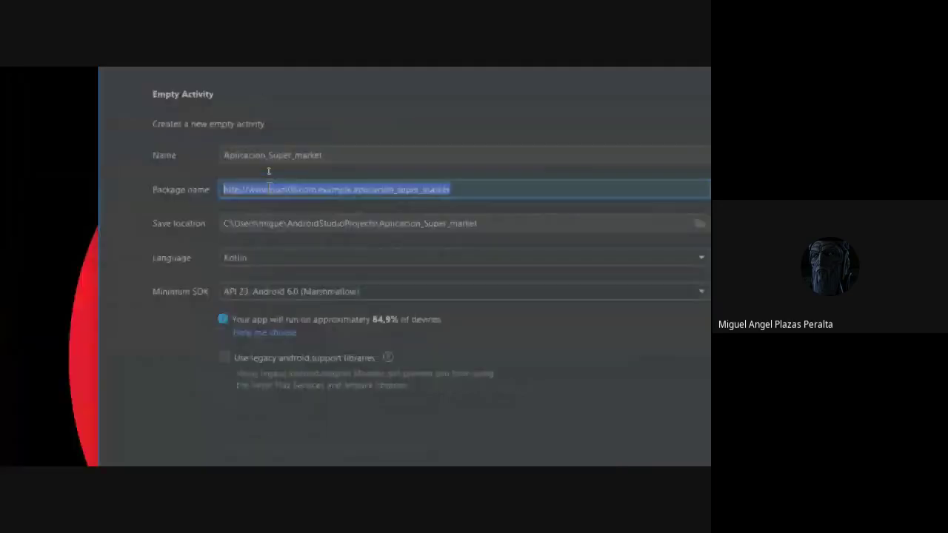
Review the domain part of the package name, the whole package name, and the project folder at the end of the save location
{"action": "left_click", "coordinate": [479, 191]}
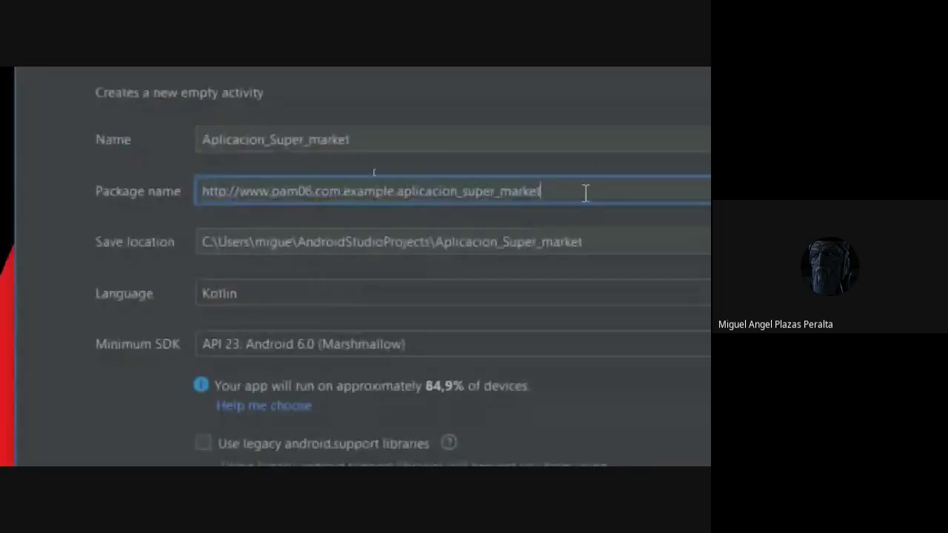
{"action": "left_click_drag", "start_coordinate": [315, 191], "coordinate": [178, 214]}
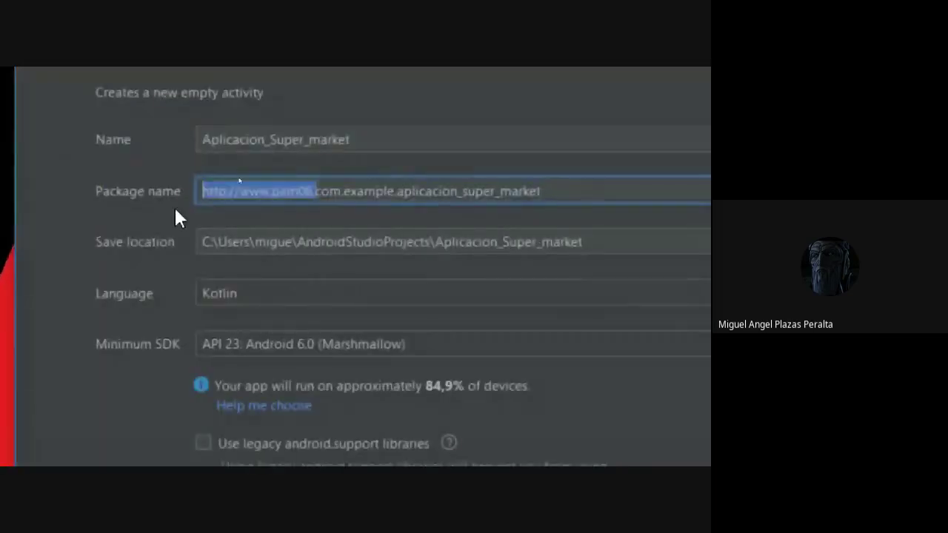
{"action": "left_click_drag", "start_coordinate": [685, 186], "coordinate": [164, 195]}
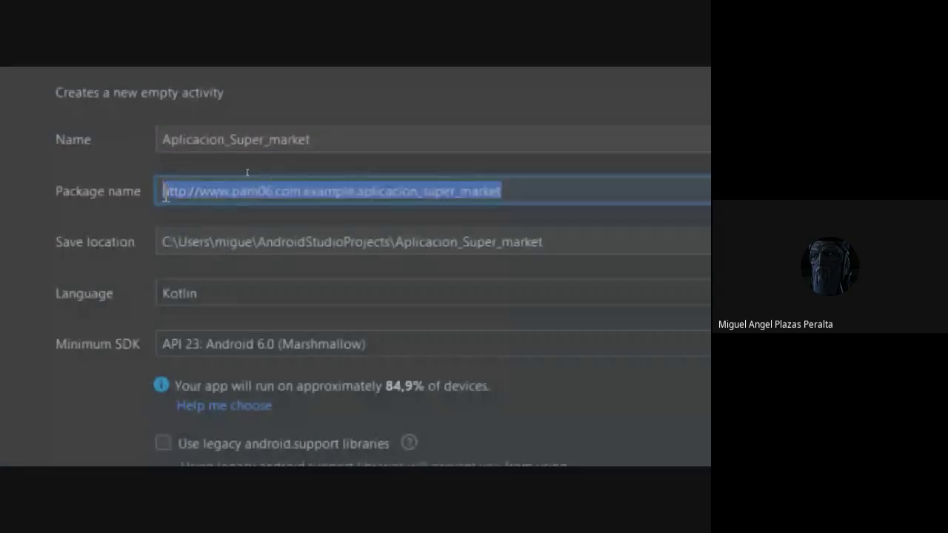
{"action": "left_click", "coordinate": [247, 172]}
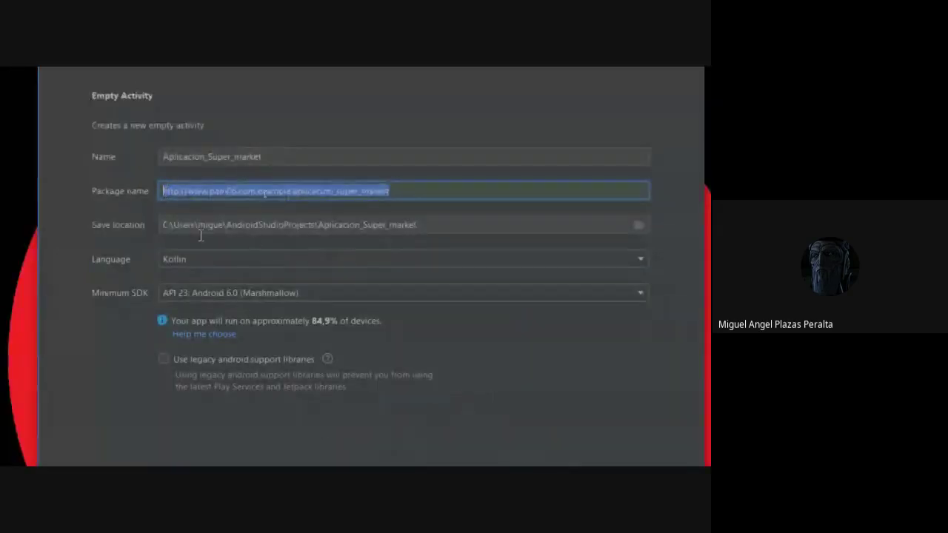
{"action": "left_click", "coordinate": [195, 225]}
{"action": "left_click_drag", "start_coordinate": [437, 226], "coordinate": [314, 228]}
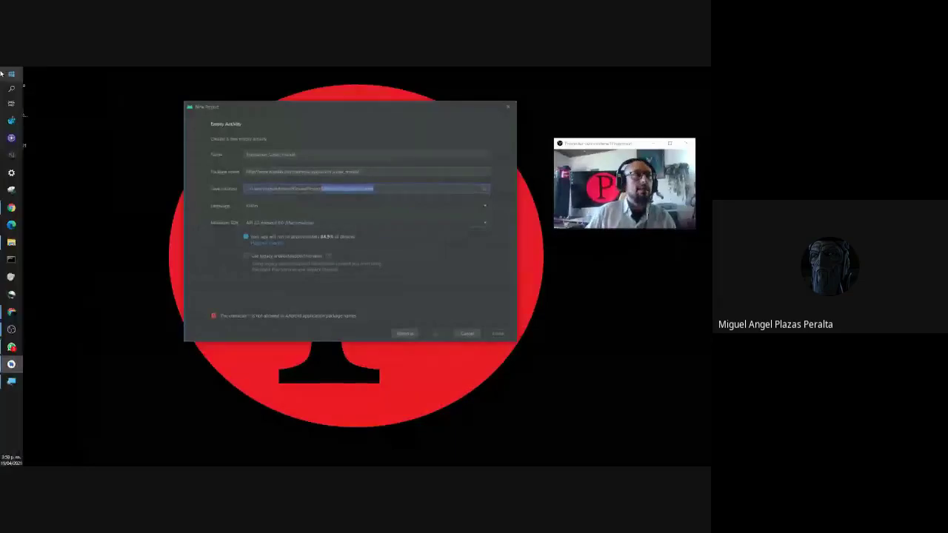
Switch to File Explorer and browse drive C: through Usuarios to the user's home folder given in the save location
{"action": "left_click", "coordinate": [11, 242]}
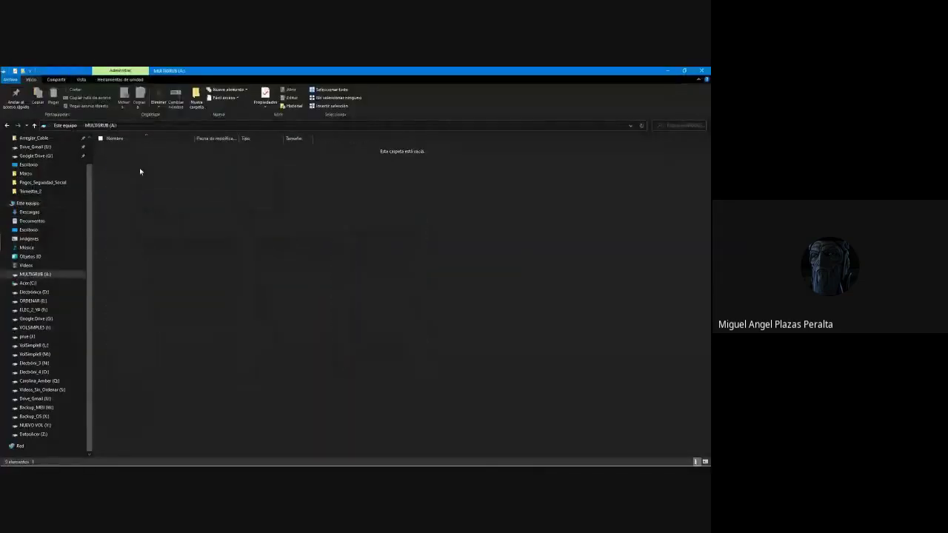
{"action": "left_click", "coordinate": [73, 126]}
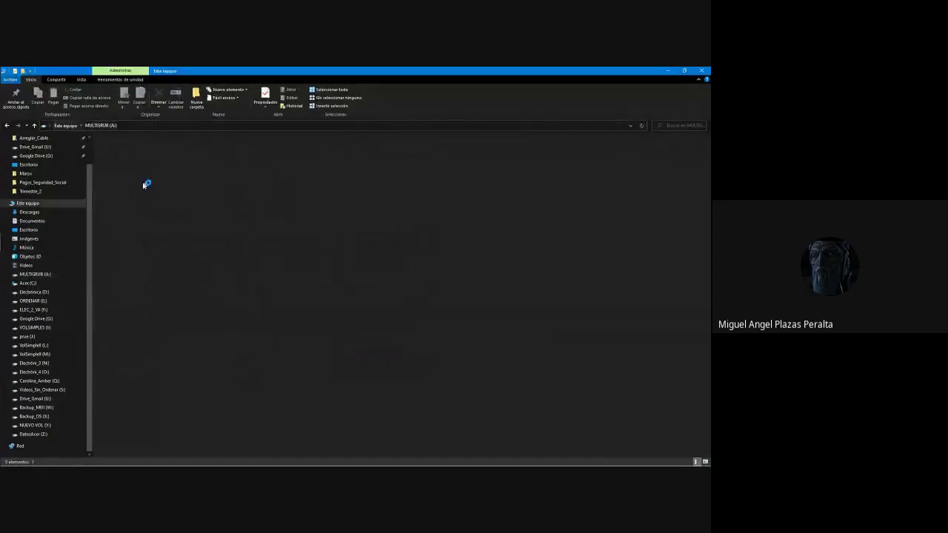
{"action": "double_click", "coordinate": [123, 234]}
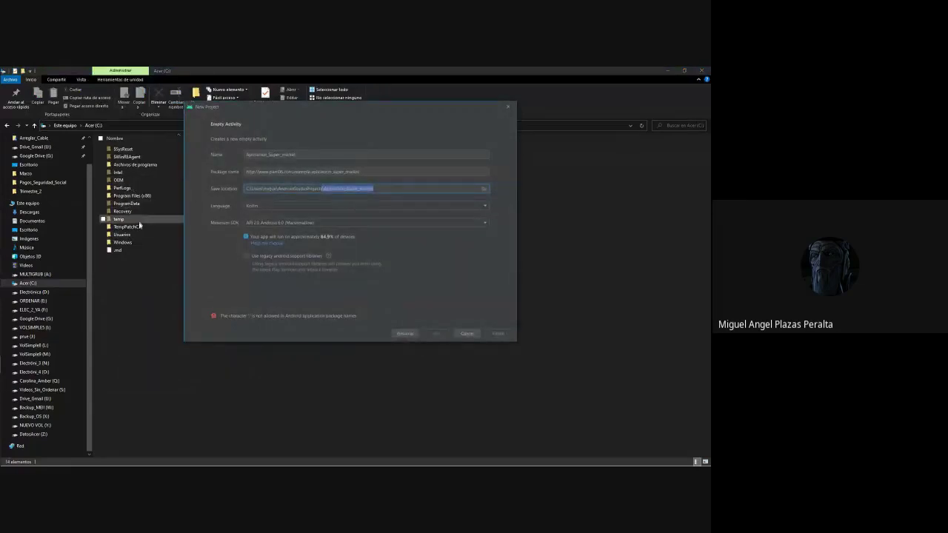
{"action": "left_click", "coordinate": [129, 235]}
{"action": "double_click", "coordinate": [129, 236]}
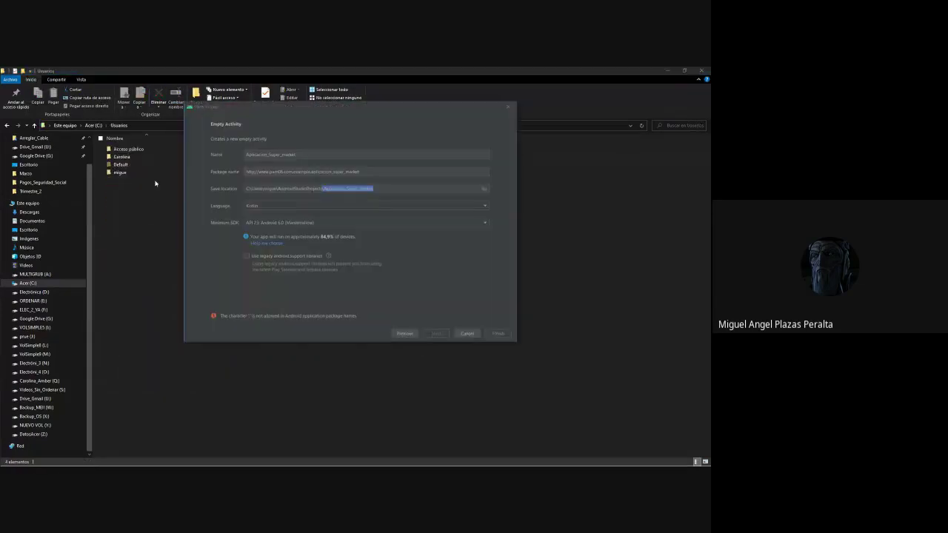
{"action": "left_click", "coordinate": [274, 189]}
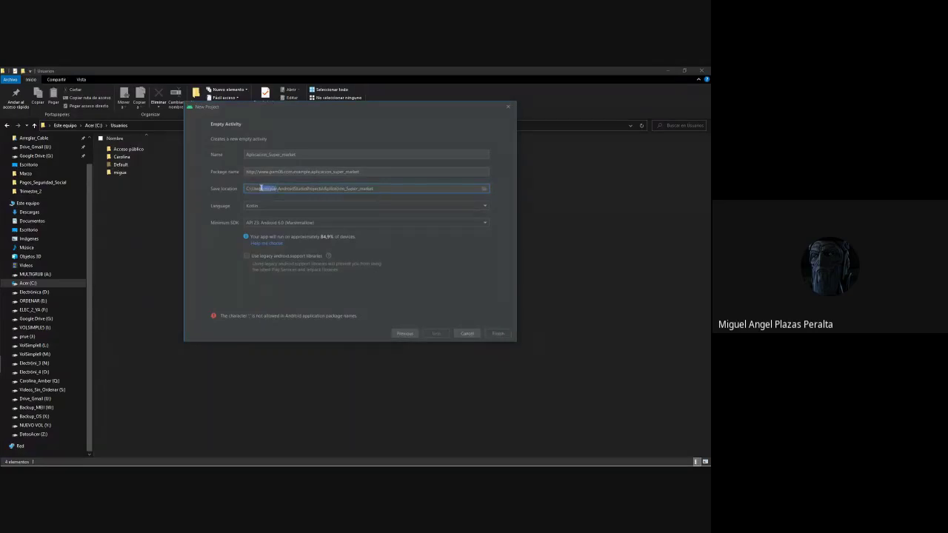
{"action": "left_click", "coordinate": [126, 173]}
{"action": "double_click", "coordinate": [125, 173]}
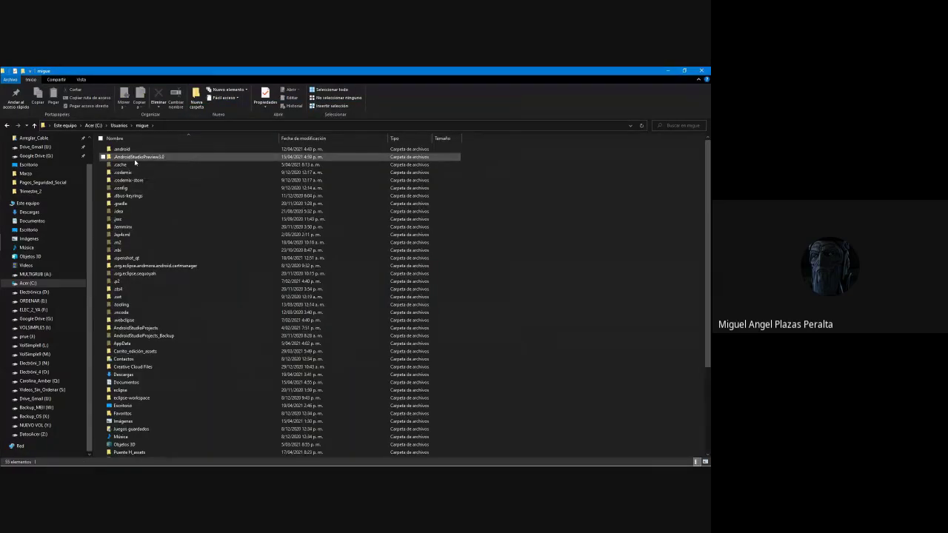
Compare the home folder with the save location path, find AndroidStudioProjects beside AndroidStudioProjects_Backup, and open AndroidStudioProjects
{"action": "key", "text": "alt+Tab"}
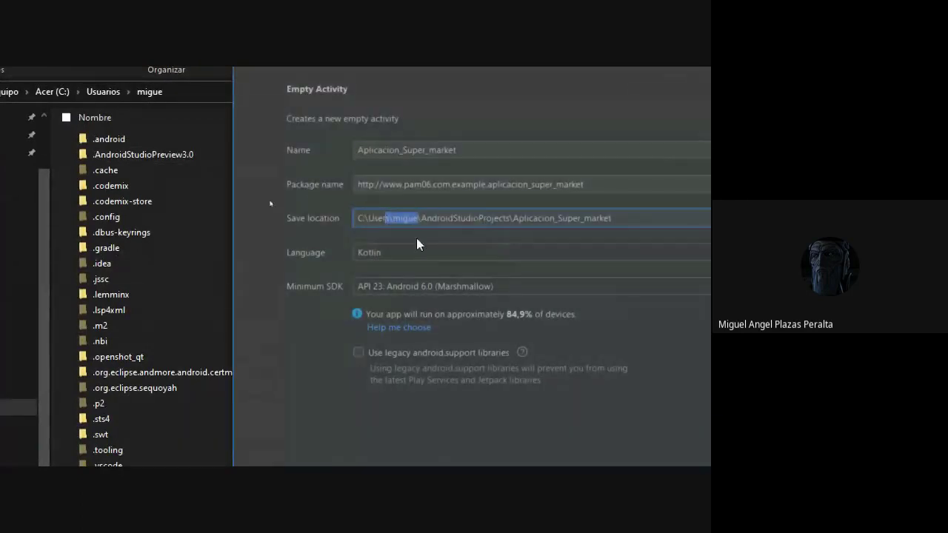
{"action": "left_click", "coordinate": [107, 296]}
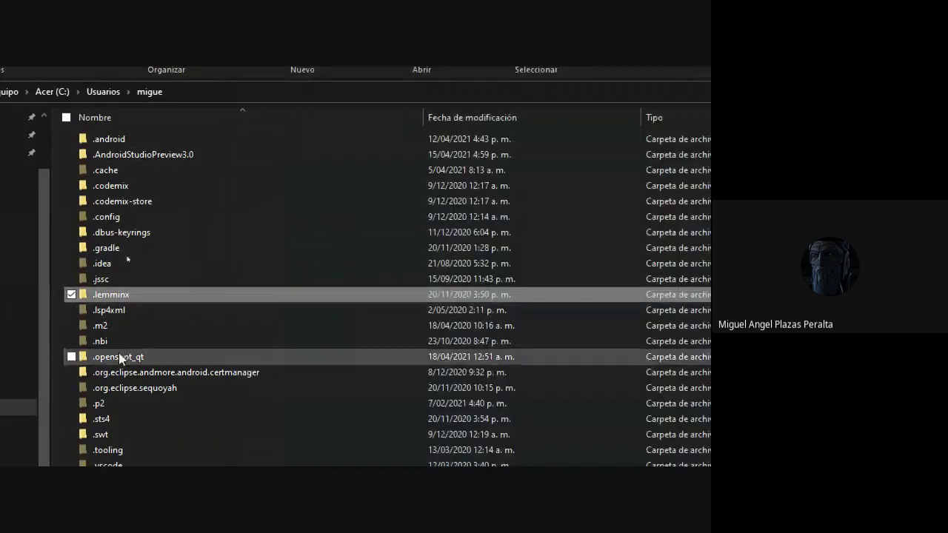
{"action": "left_click", "coordinate": [148, 153]}
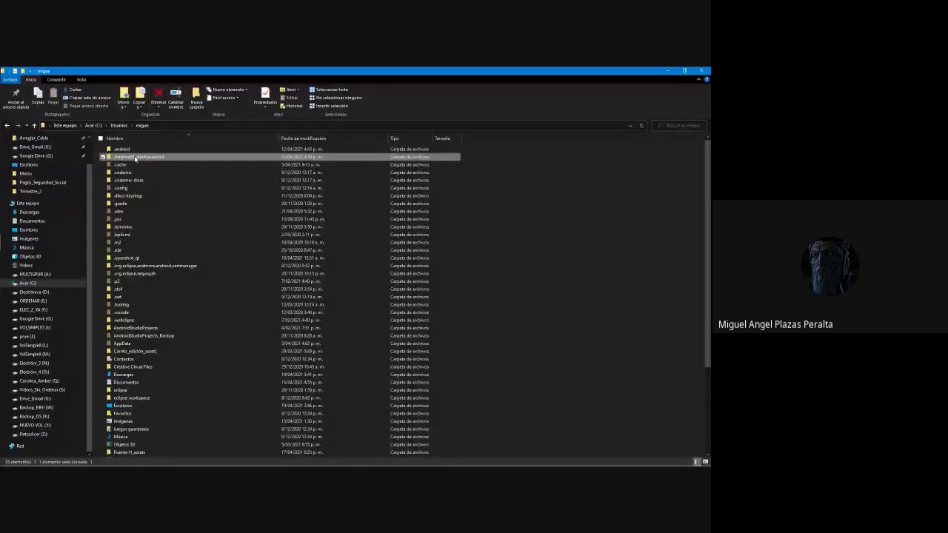
{"action": "left_click", "coordinate": [146, 328]}
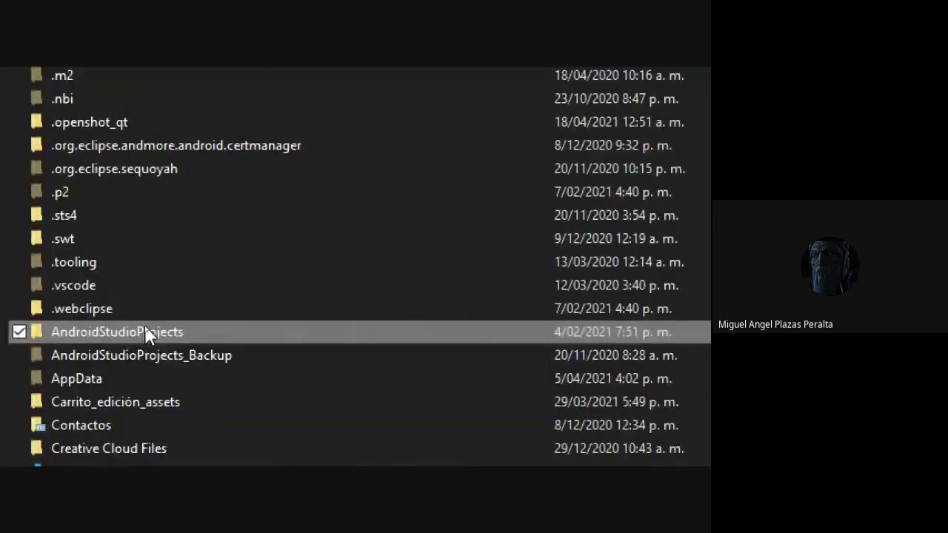
{"action": "left_click", "coordinate": [100, 354]}
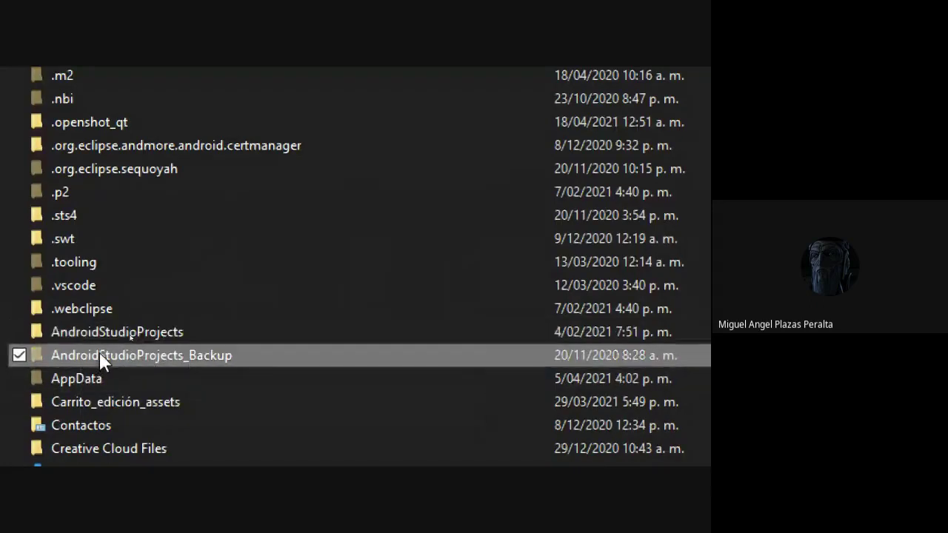
{"action": "left_click", "coordinate": [180, 356]}
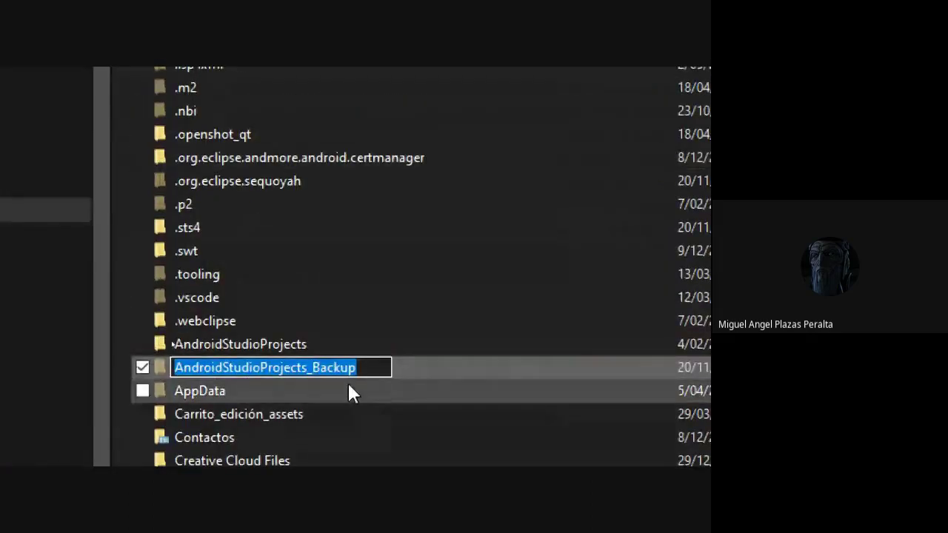
{"action": "left_click", "coordinate": [227, 379]}
{"action": "left_click", "coordinate": [357, 367]}
{"action": "left_click", "coordinate": [286, 345]}
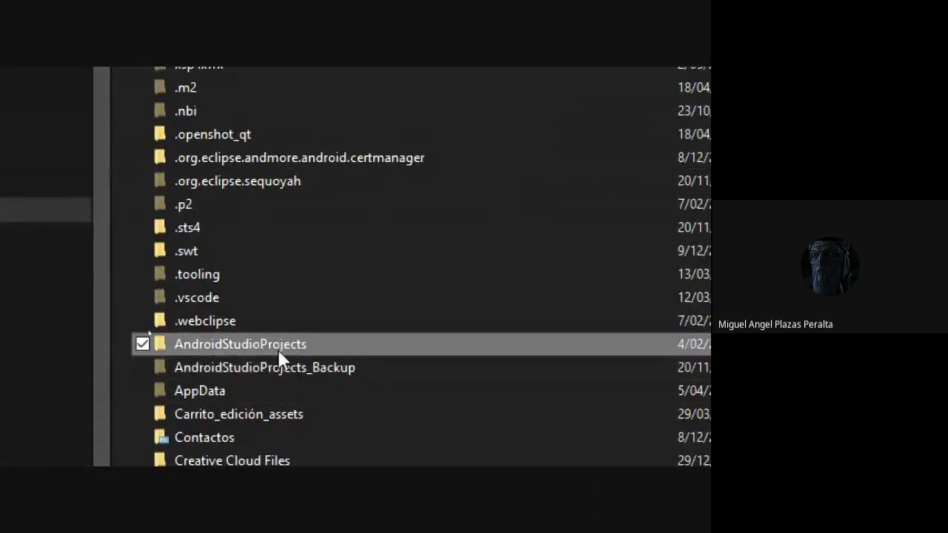
{"action": "double_click", "coordinate": [280, 351]}
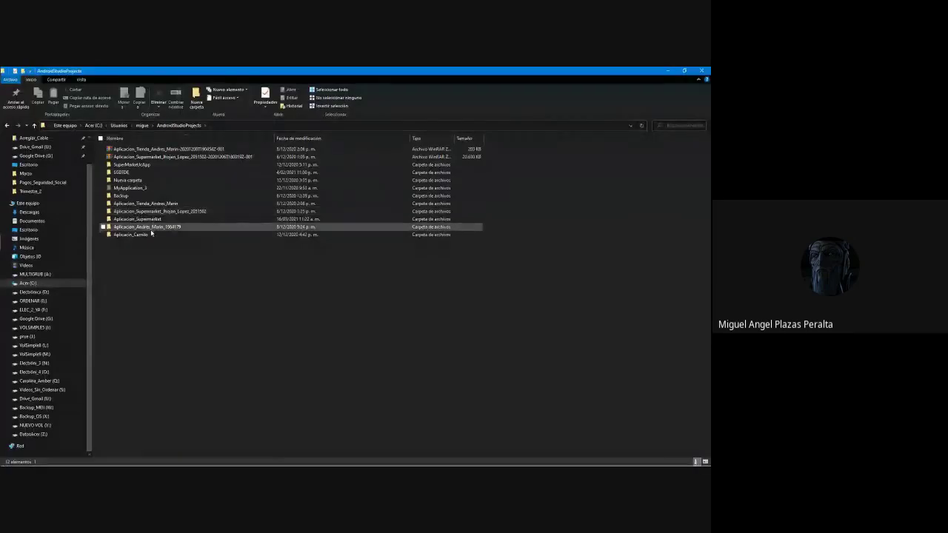
Return to the New Project dialog, minimize File Explorer, and highlight the complete save location path
{"action": "key", "text": "alt+Tab"}
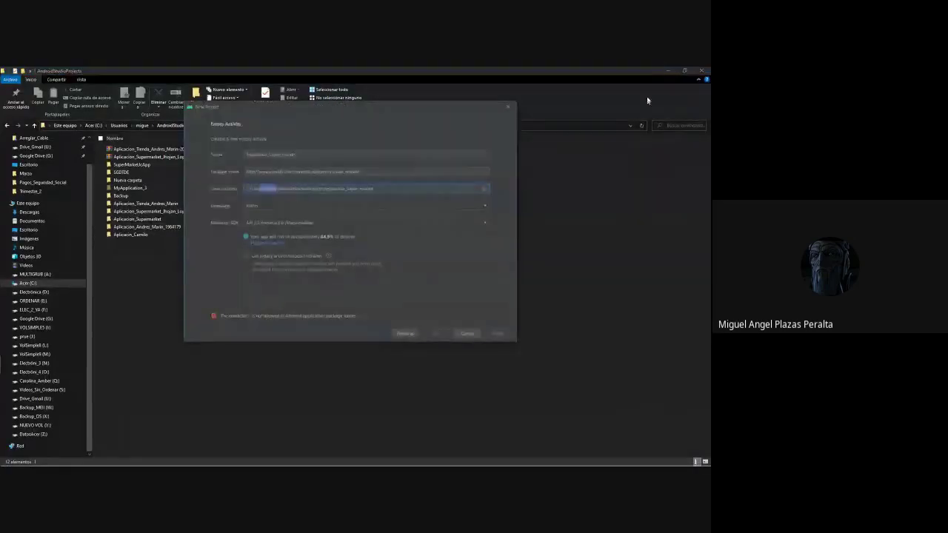
{"action": "left_click", "coordinate": [668, 70]}
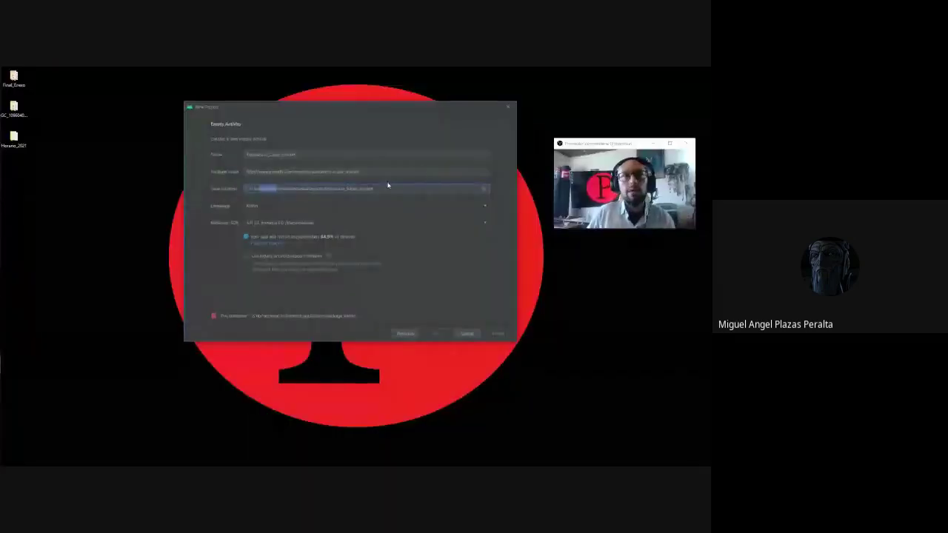
{"action": "left_click_drag", "start_coordinate": [387, 186], "coordinate": [244, 189]}
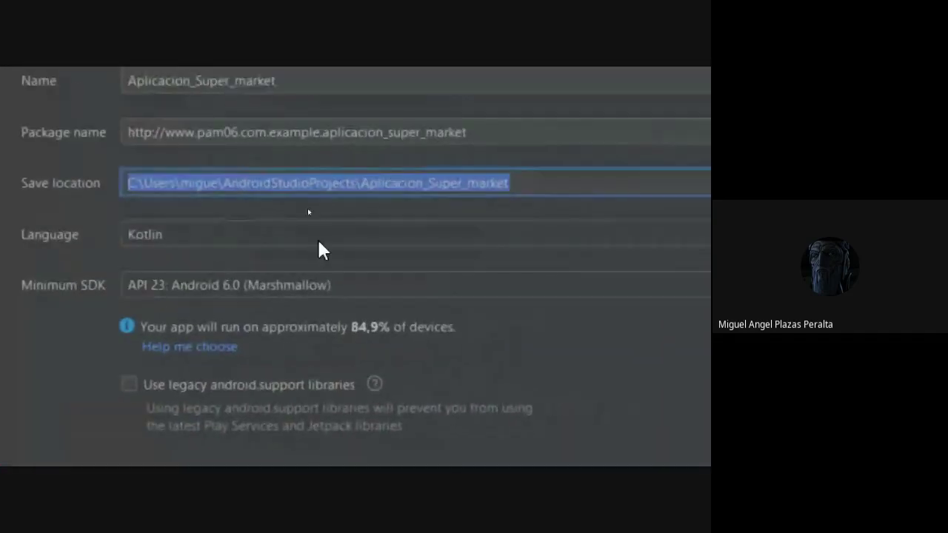
Review the available programming languages and choose Kotlin for the project
{"action": "left_click", "coordinate": [224, 237]}
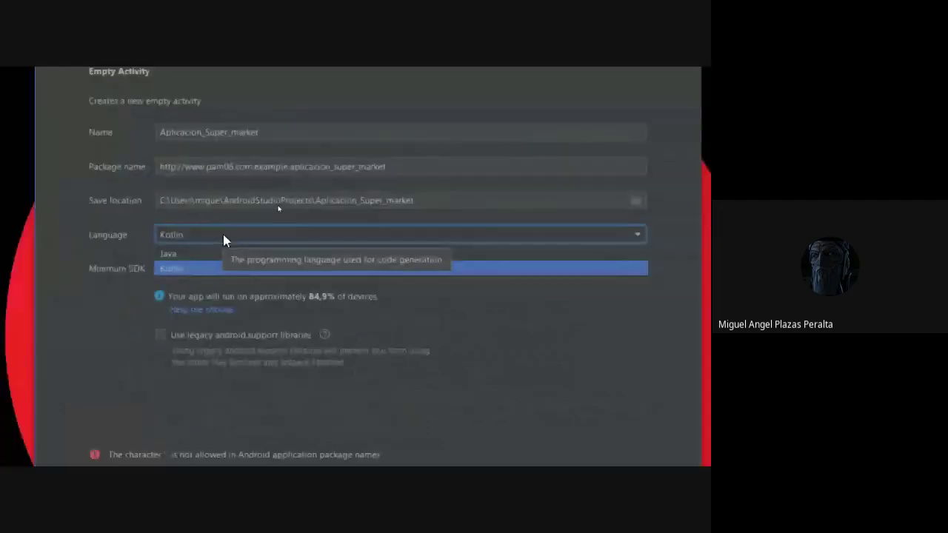
{"action": "left_click", "coordinate": [165, 267]}
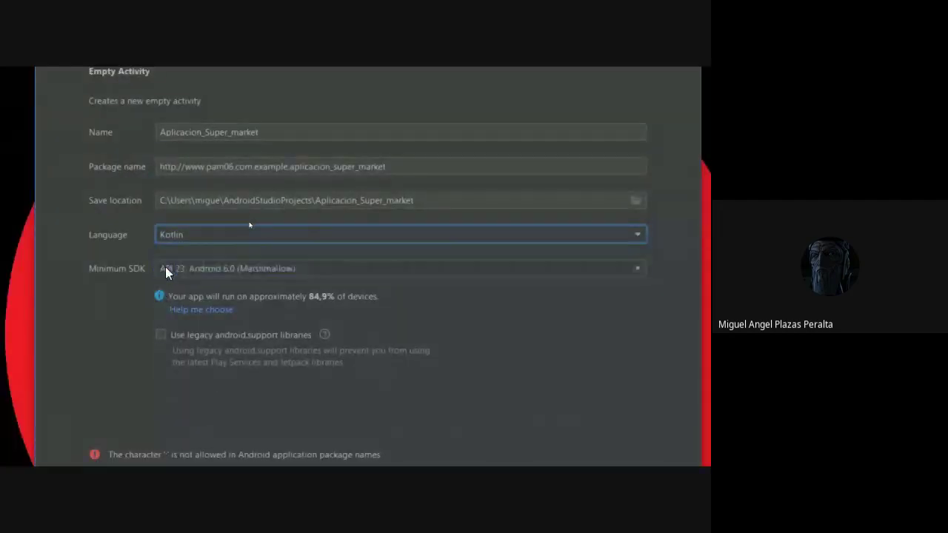
{"action": "left_click", "coordinate": [175, 237]}
{"action": "left_click", "coordinate": [178, 271]}
Review the available Android API levels and set the minimum SDK to API 23: Android 6.0 (Marshmallow)
{"action": "left_click", "coordinate": [232, 269]}
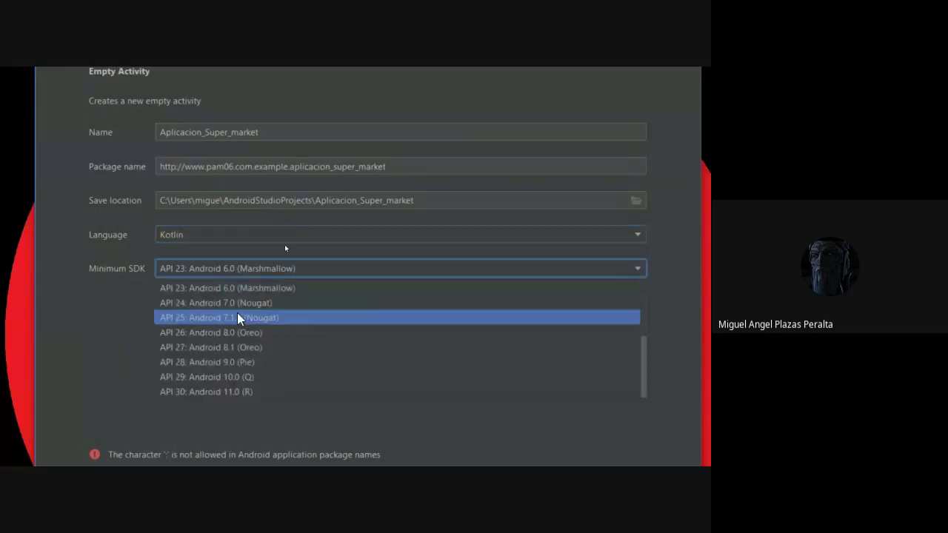
{"action": "left_click", "coordinate": [274, 295]}
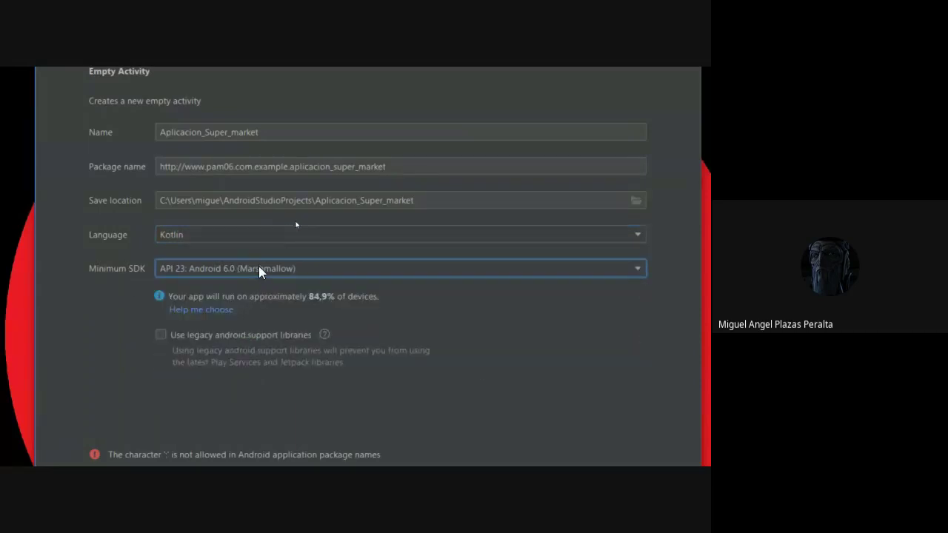
{"action": "left_click", "coordinate": [259, 266]}
{"action": "left_click", "coordinate": [271, 291]}
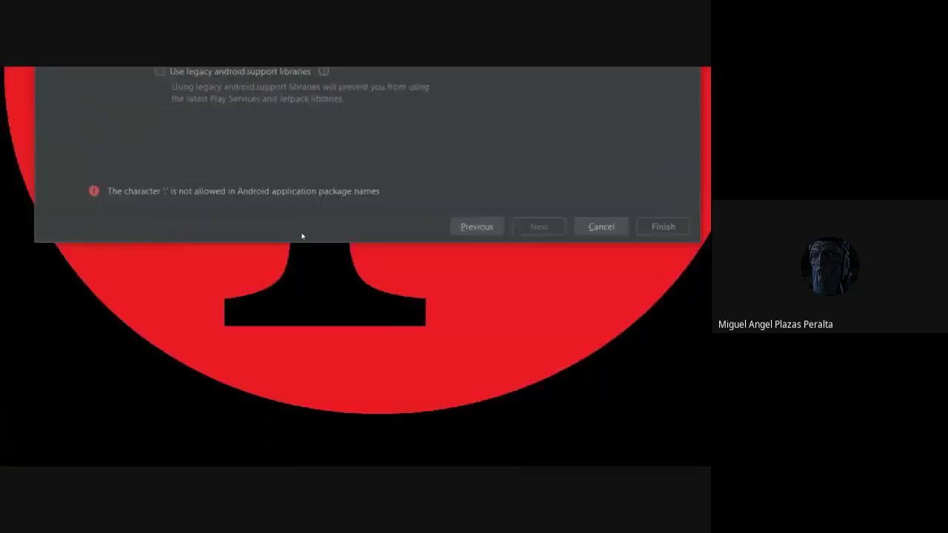
Return to the New Project dialog and review the Android API levels offered for the minimum SDK, below and above API 23
{"action": "key", "text": "alt+Tab"}
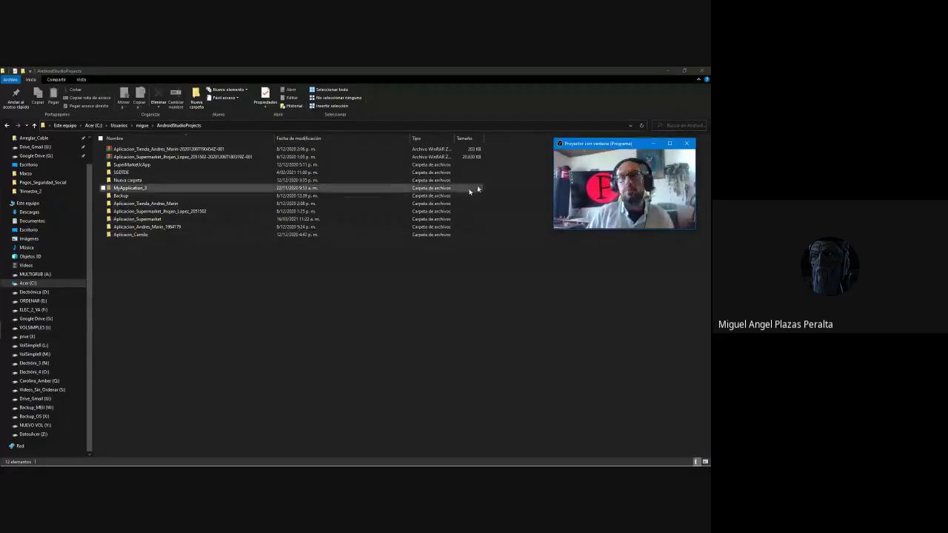
{"action": "left_click", "coordinate": [655, 143]}
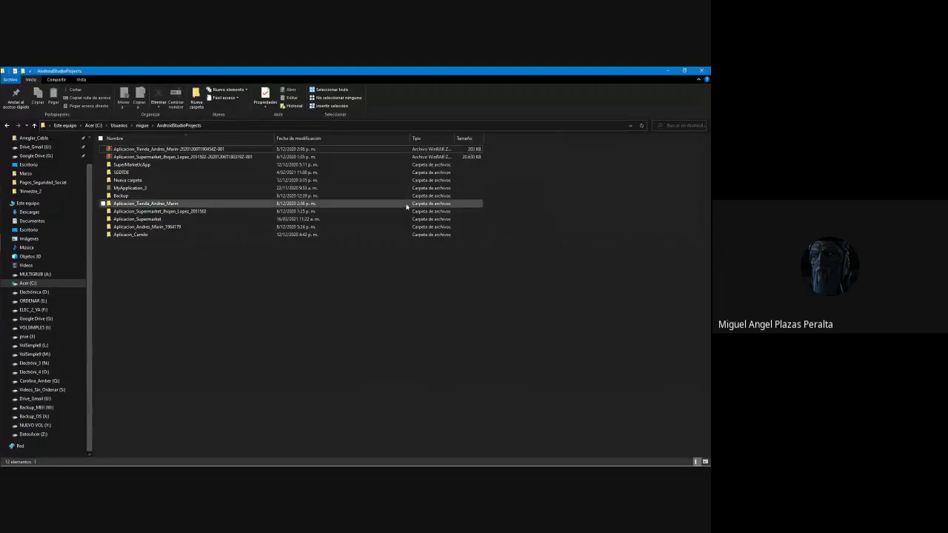
{"action": "key", "text": "alt+Tab"}
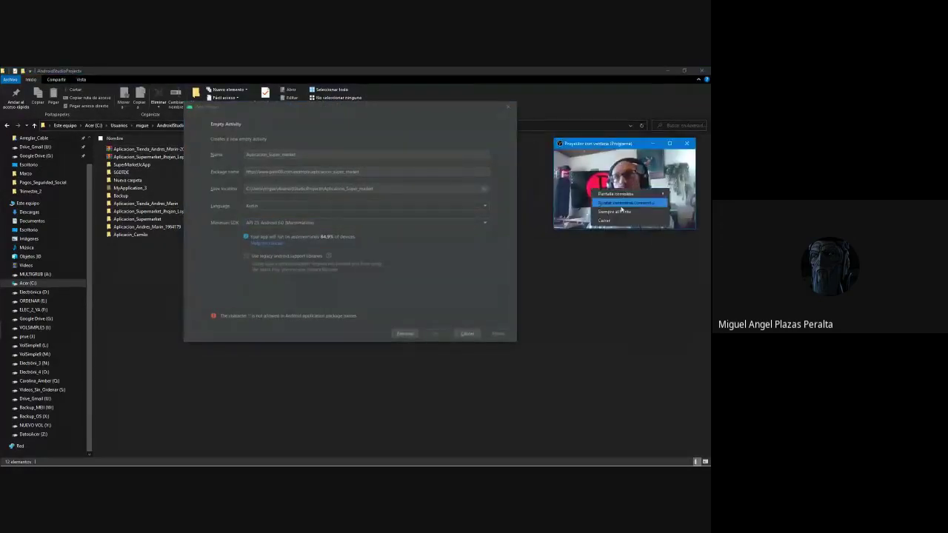
{"action": "left_click", "coordinate": [293, 222]}
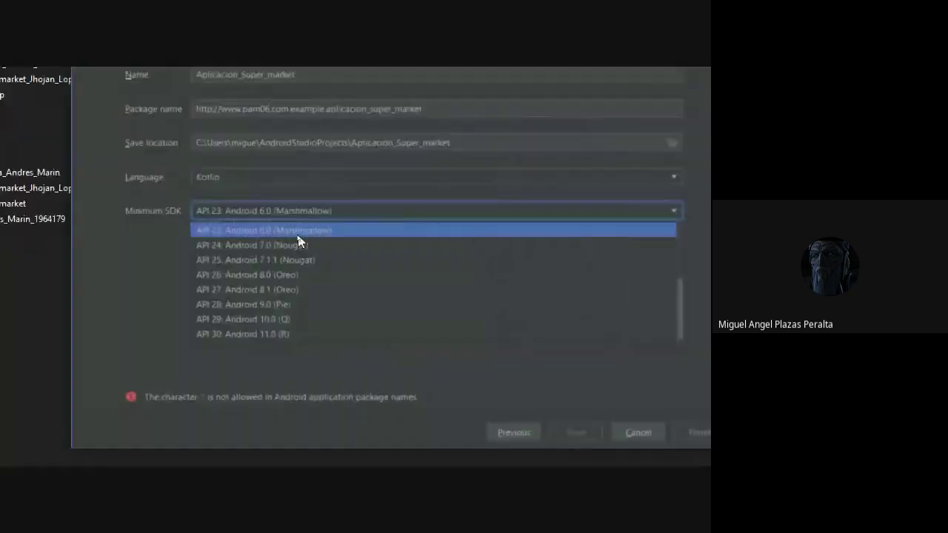
{"action": "left_click", "coordinate": [326, 229]}
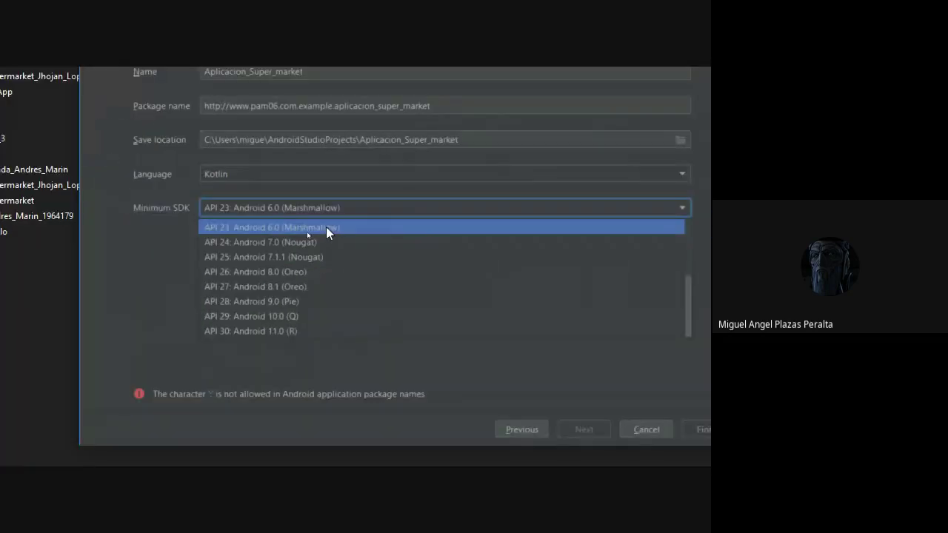
{"action": "scroll", "coordinate": [648, 274], "scroll_direction": "up", "scroll_amount": 2}
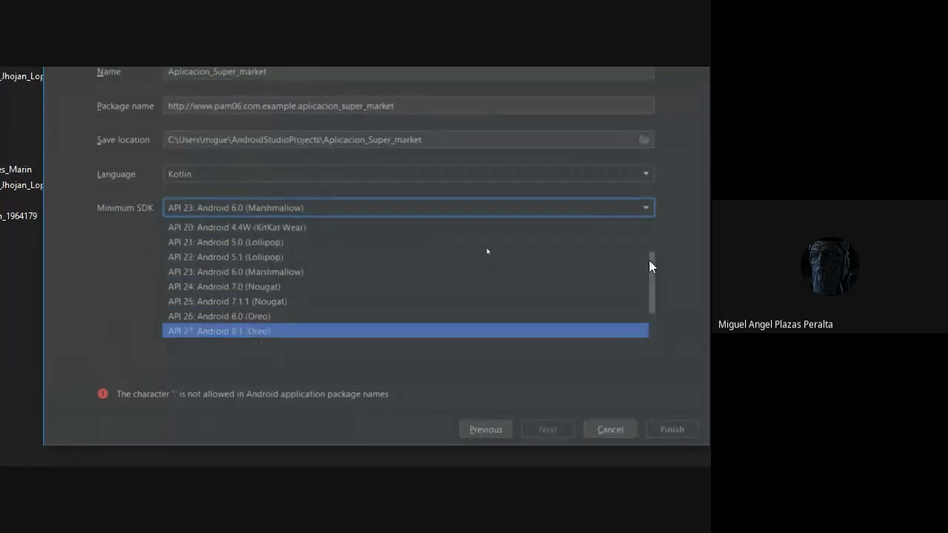
{"action": "left_click", "coordinate": [251, 304]}
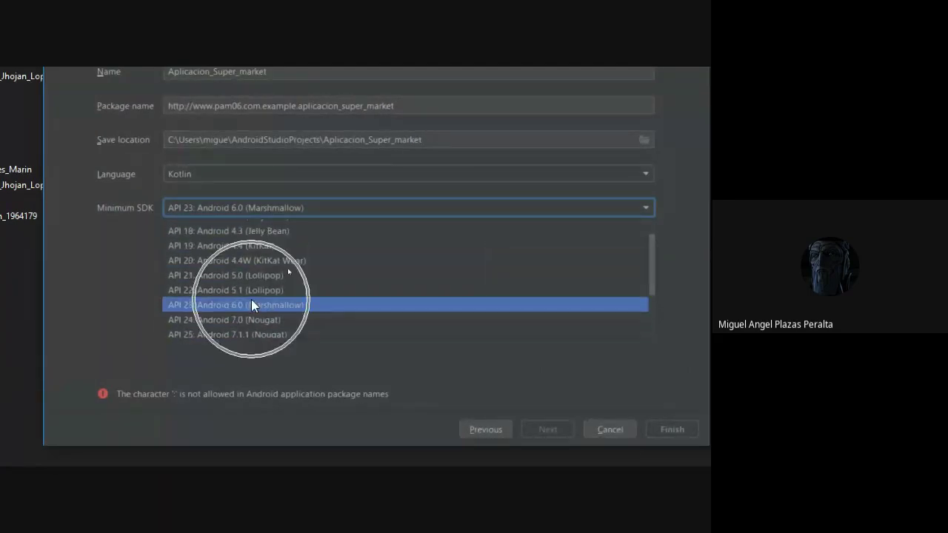
{"action": "left_click", "coordinate": [244, 207]}
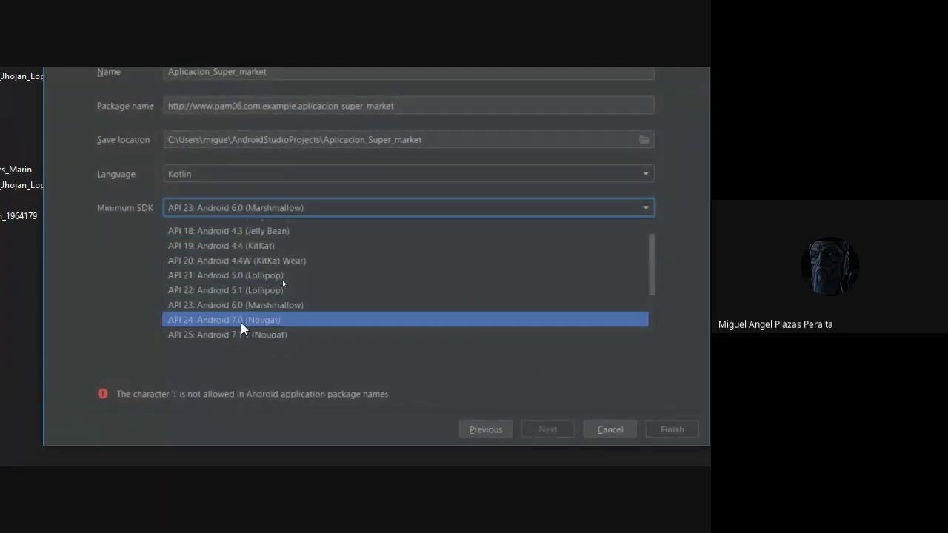
{"action": "key", "text": "ctrl"}
{"action": "key", "text": "ctrl"}
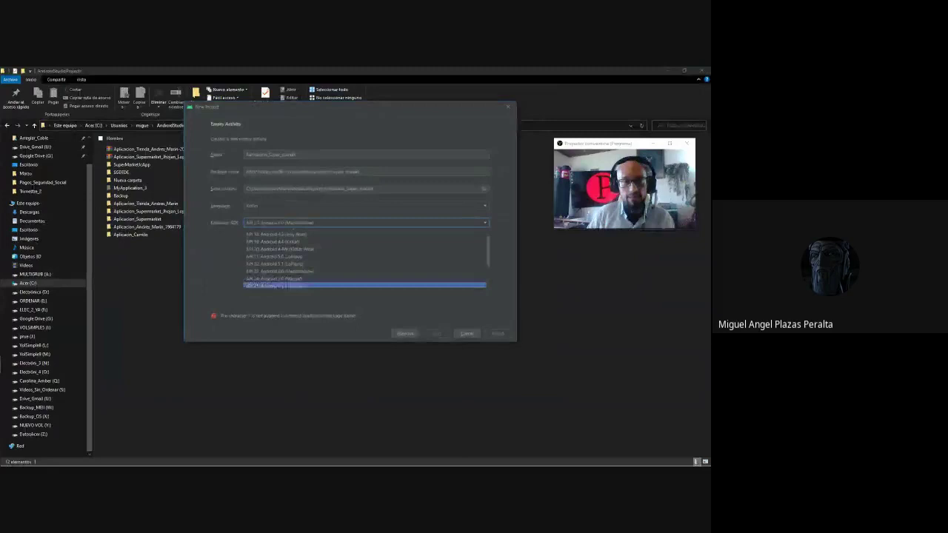
{"action": "left_click", "coordinate": [286, 286]}
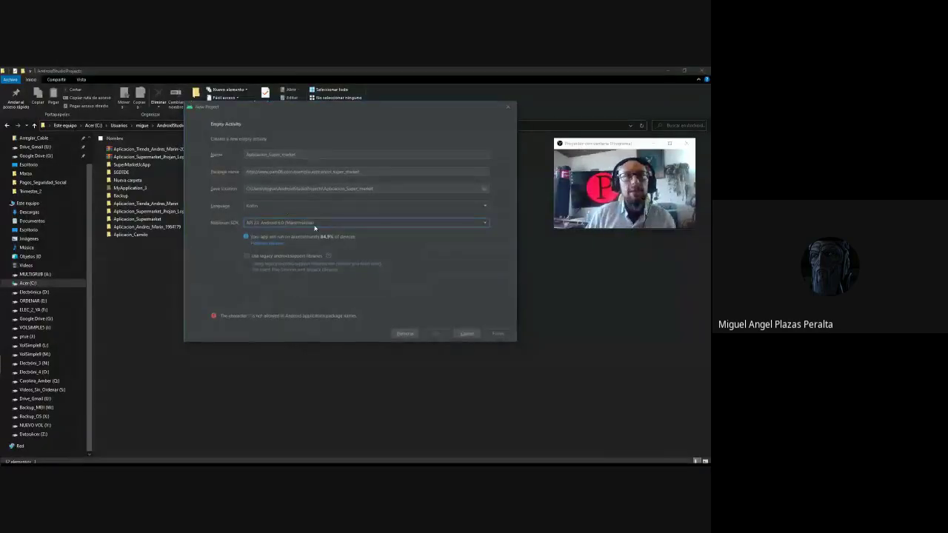
Reselect API 23: Android 6.0 (Marshmallow) as the minimum SDK and try to finish the project setup
{"action": "left_click", "coordinate": [314, 225]}
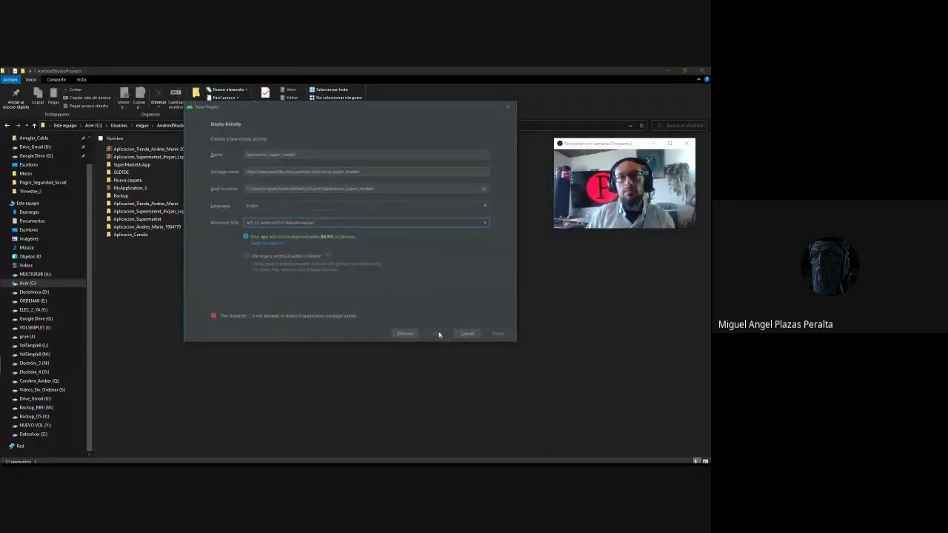
{"action": "left_click", "coordinate": [280, 224]}
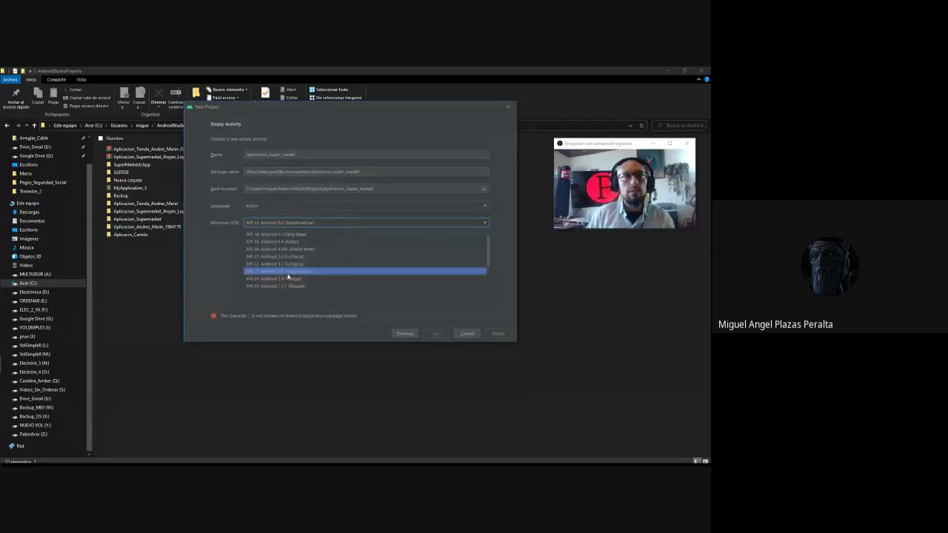
{"action": "left_click", "coordinate": [287, 273]}
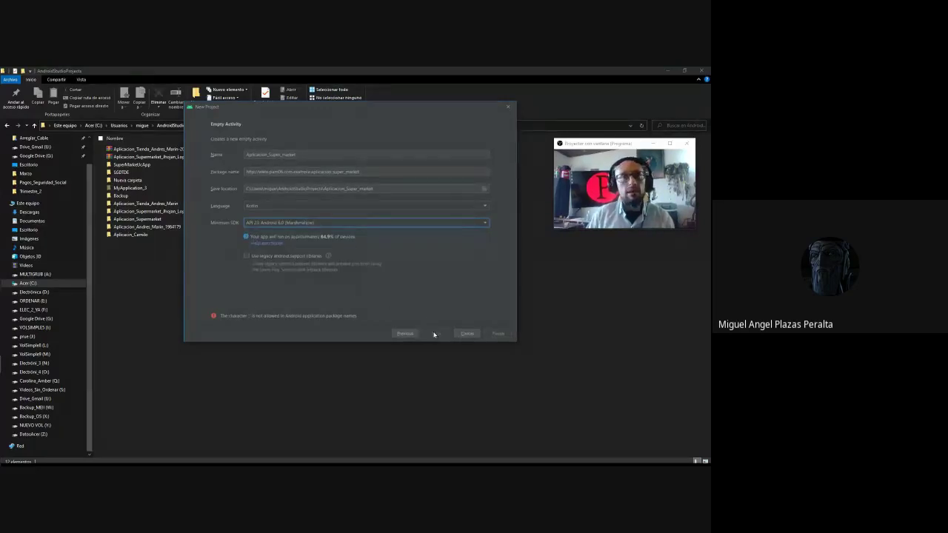
{"action": "left_click", "coordinate": [494, 334]}
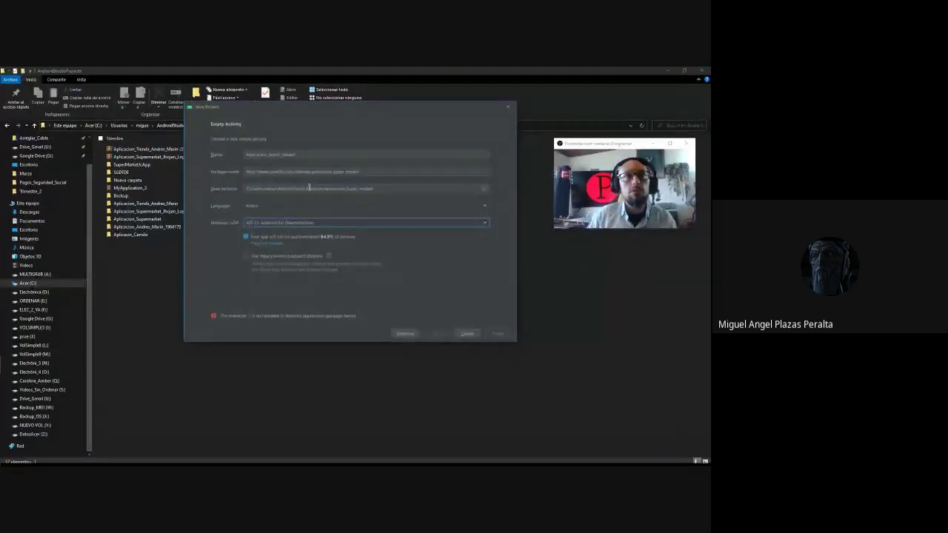
{"action": "left_click", "coordinate": [333, 222]}
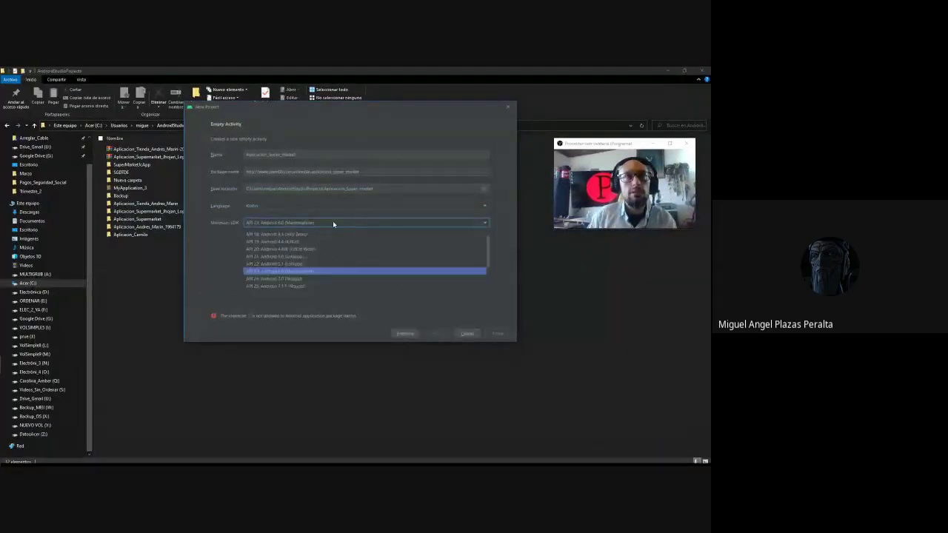
{"action": "left_click", "coordinate": [297, 258]}
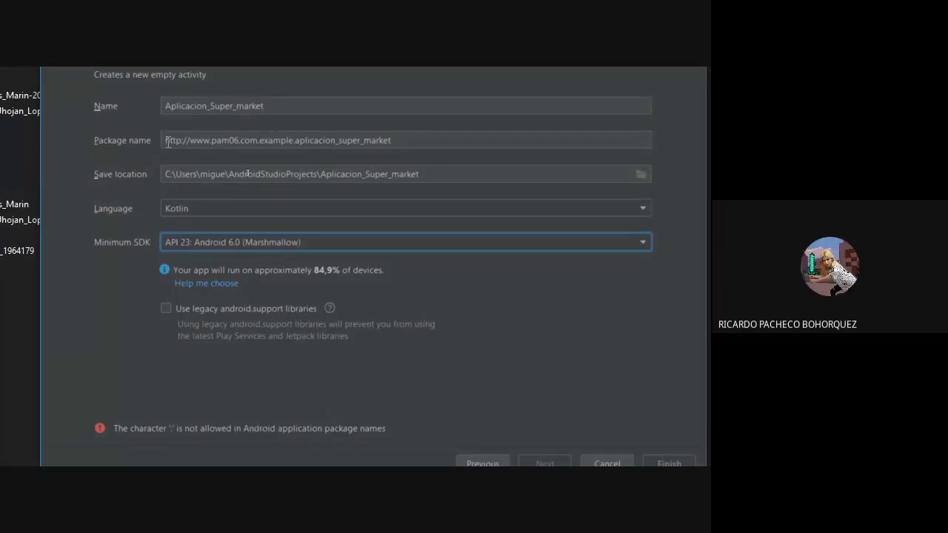
{"action": "left_click", "coordinate": [240, 176]}
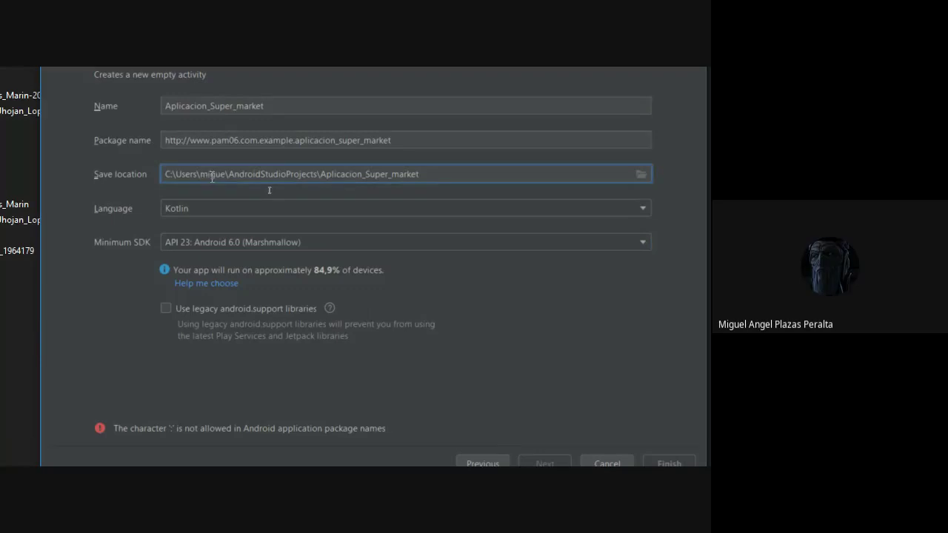
{"action": "left_click", "coordinate": [219, 143]}
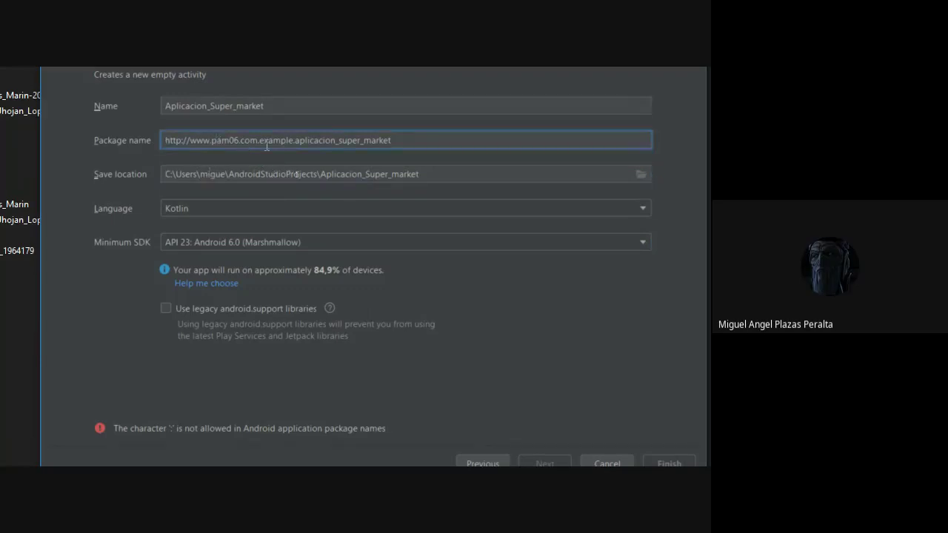
{"action": "left_click_drag", "start_coordinate": [191, 140], "coordinate": [154, 140]}
{"action": "key", "text": "BackSpace"}
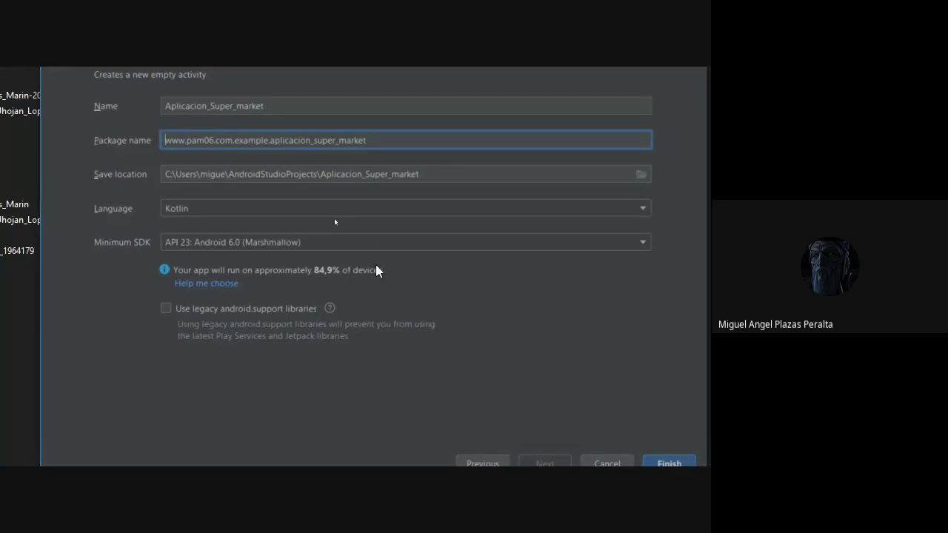
Try adding http: in front of the package name, and remove that prefix again
{"action": "left_click", "coordinate": [188, 146]}
{"action": "type", "text": "http"}
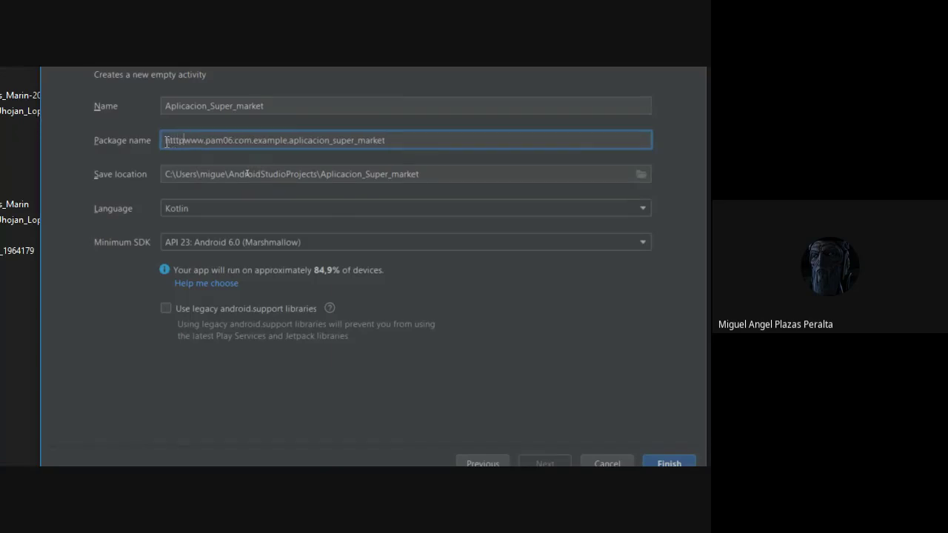
{"action": "type", "text": ":"}
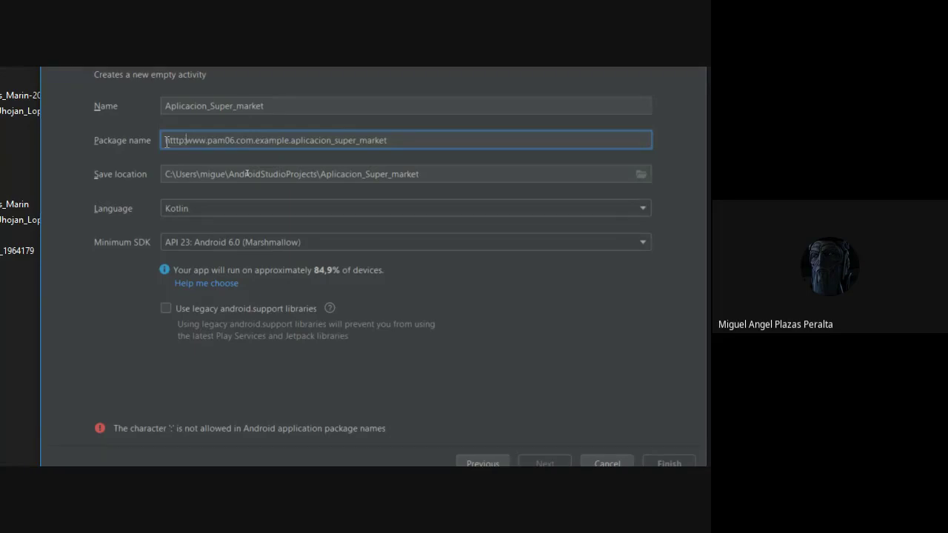
{"action": "key", "text": "BackSpace"}
{"action": "key", "text": "BackSpace"}
{"action": "key", "text": "BackSpace"}
{"action": "key", "text": "BackSpace"}
{"action": "key", "text": "BackSpace"}
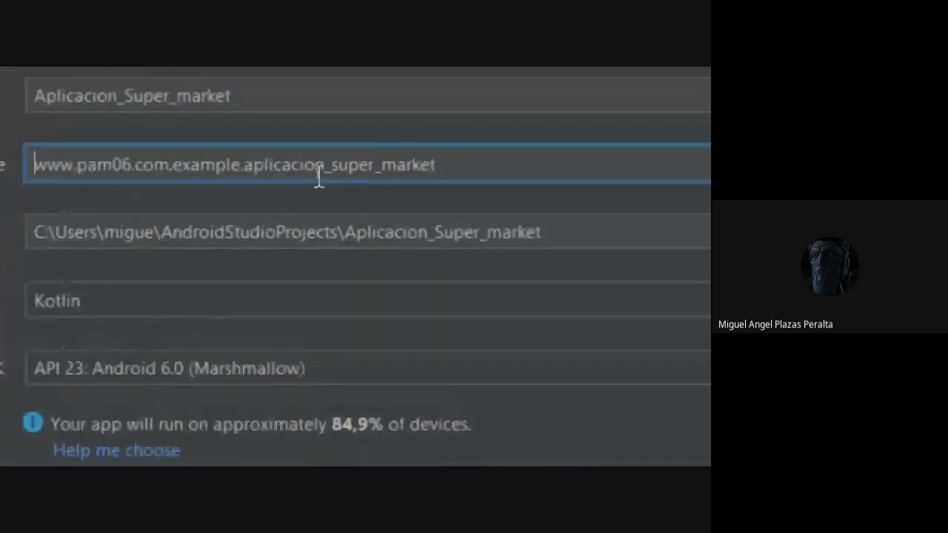
Highlight the parts of the package name to check them, and finish creating the project
{"action": "left_click_drag", "start_coordinate": [542, 150], "coordinate": [68, 163]}
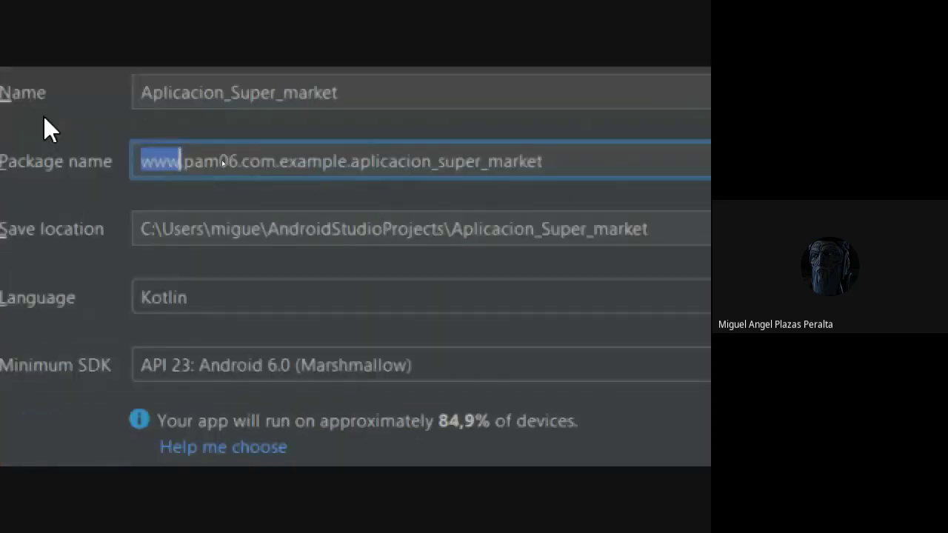
{"action": "left_click", "coordinate": [591, 160]}
{"action": "left_click_drag", "start_coordinate": [243, 159], "coordinate": [29, 154]}
{"action": "left_click_drag", "start_coordinate": [281, 164], "coordinate": [652, 162]}
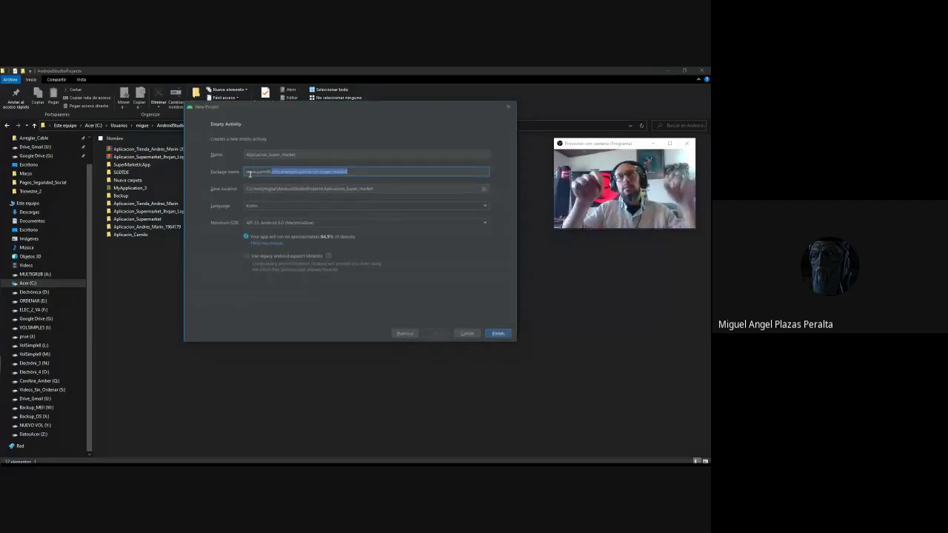
{"action": "left_click", "coordinate": [490, 334]}
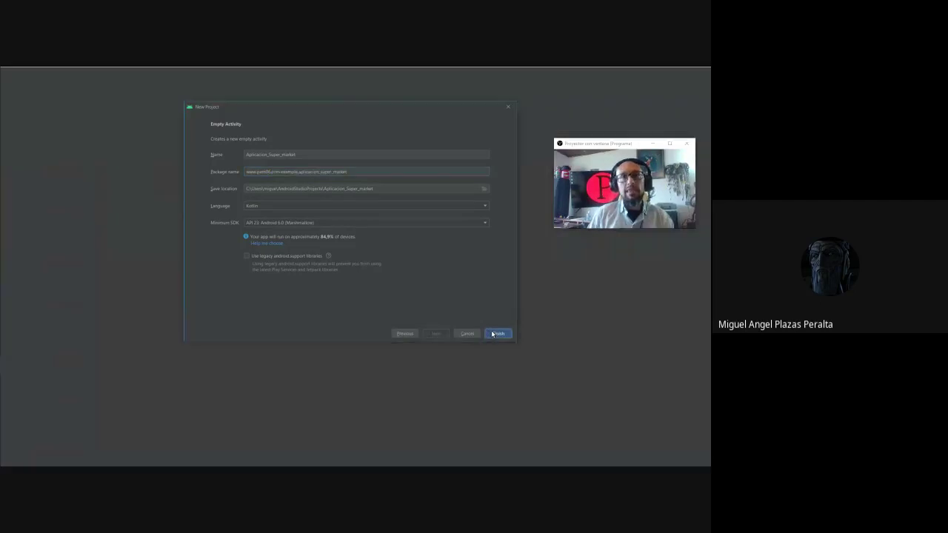